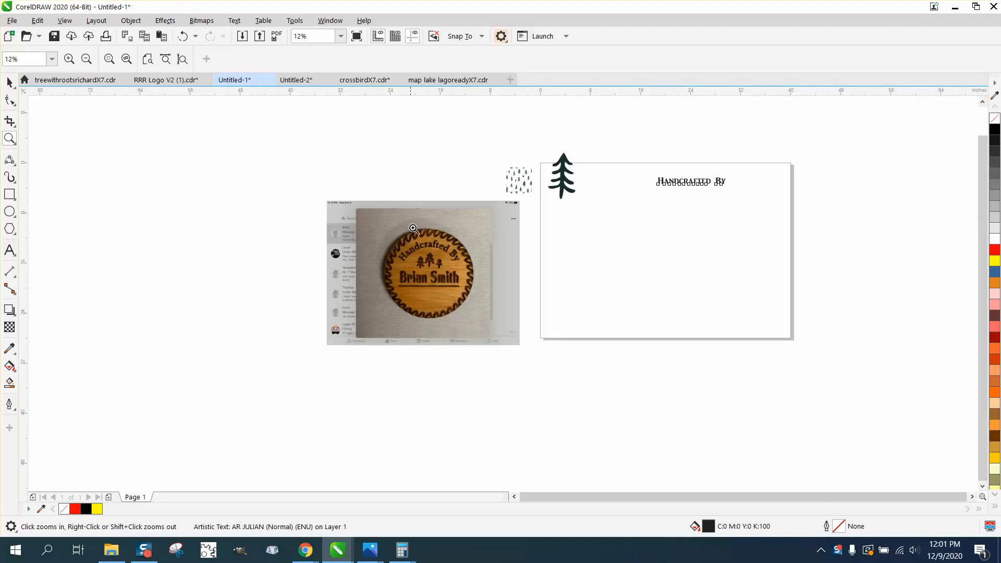
Draw a 40-sided polygon about 15.2 inches across and centre it on the page.
drag(414, 231, 463, 248)
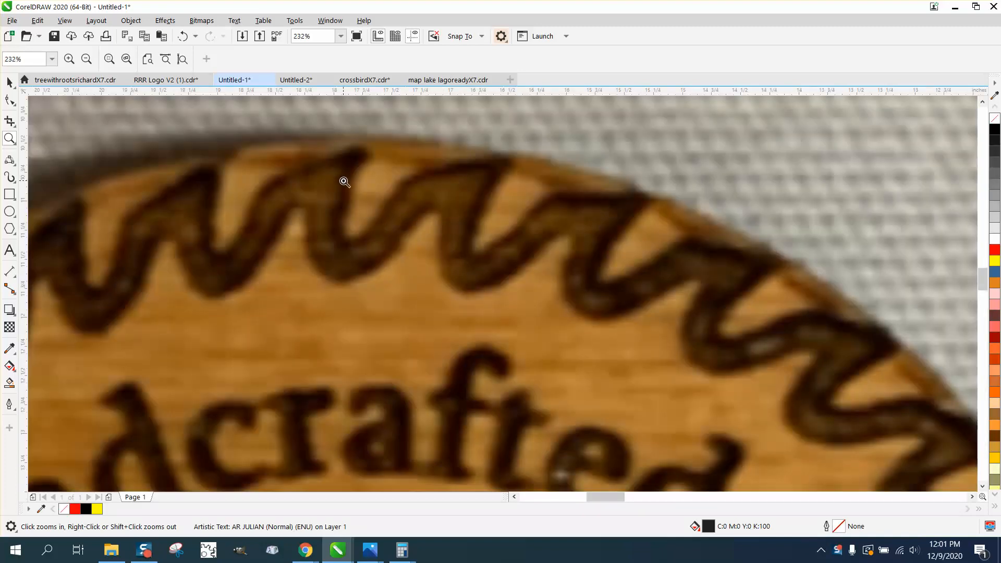
scroll(446, 236, down, 2)
right_click(446, 235)
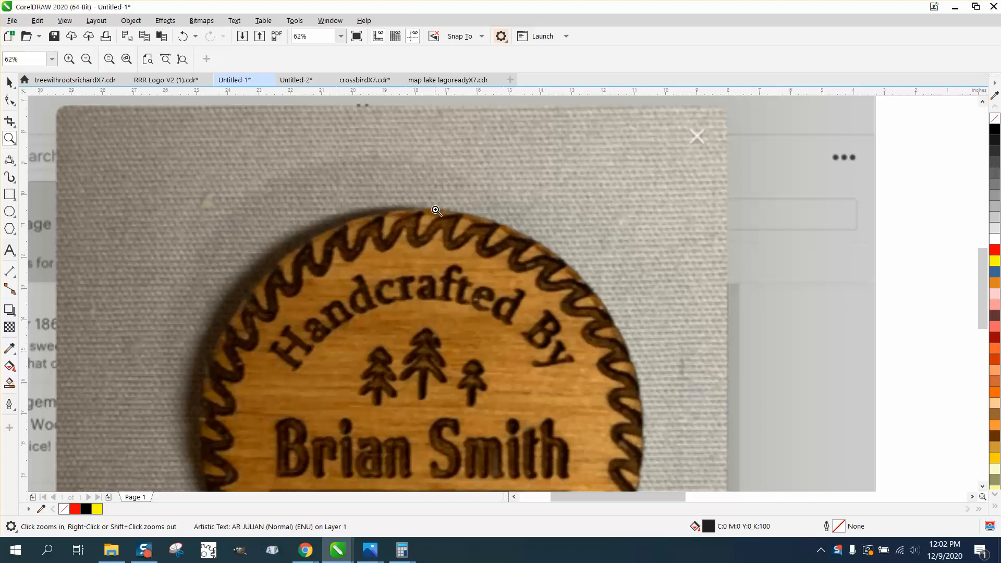
drag(444, 214, 477, 261)
scroll(446, 256, down, 10)
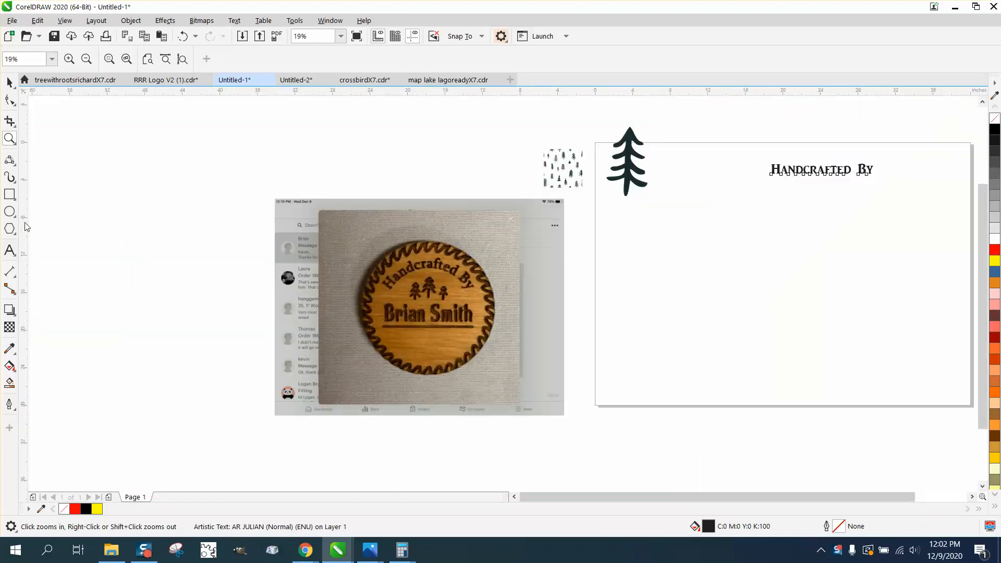
click(15, 217)
click(16, 232)
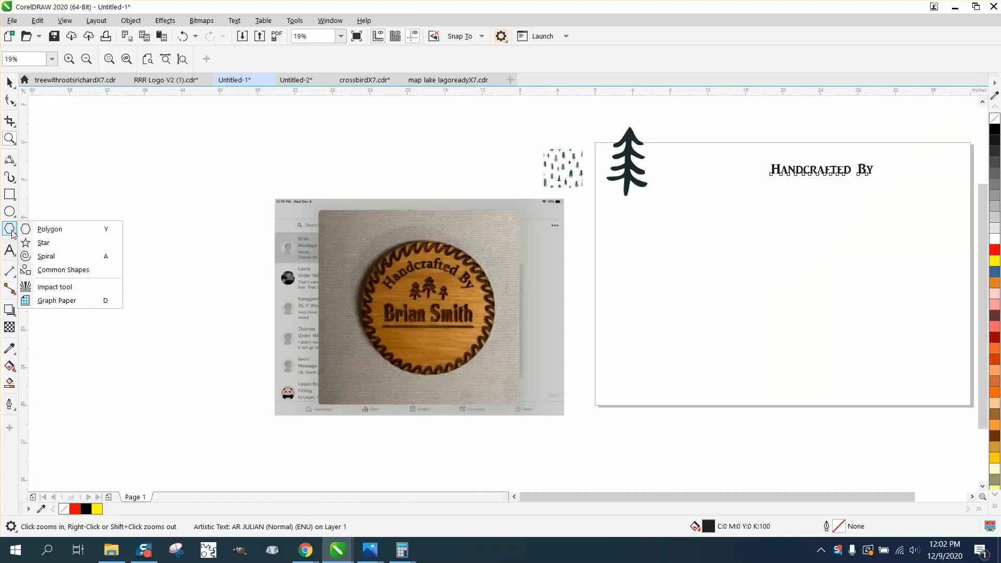
click(28, 233)
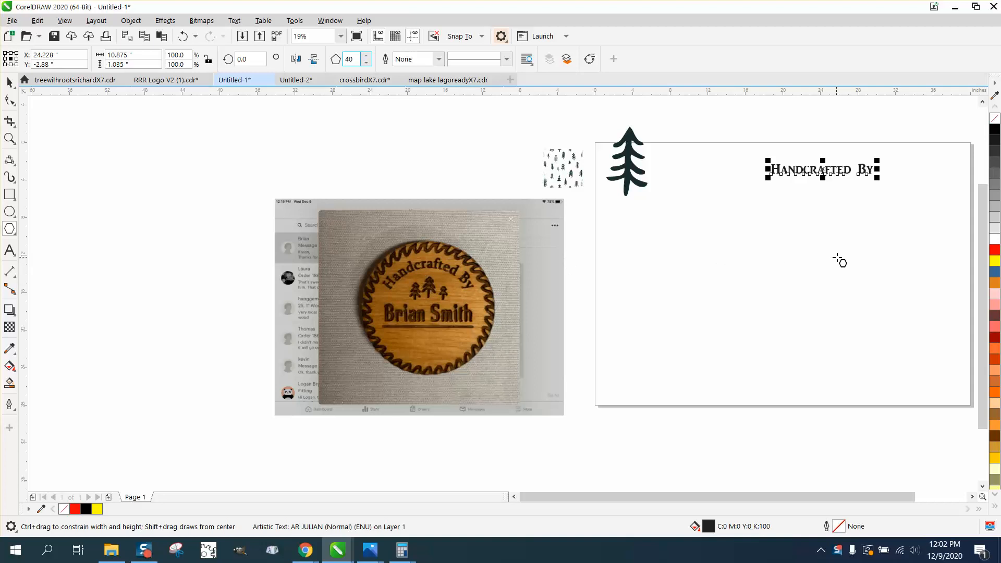
drag(845, 243, 703, 383)
key(p)
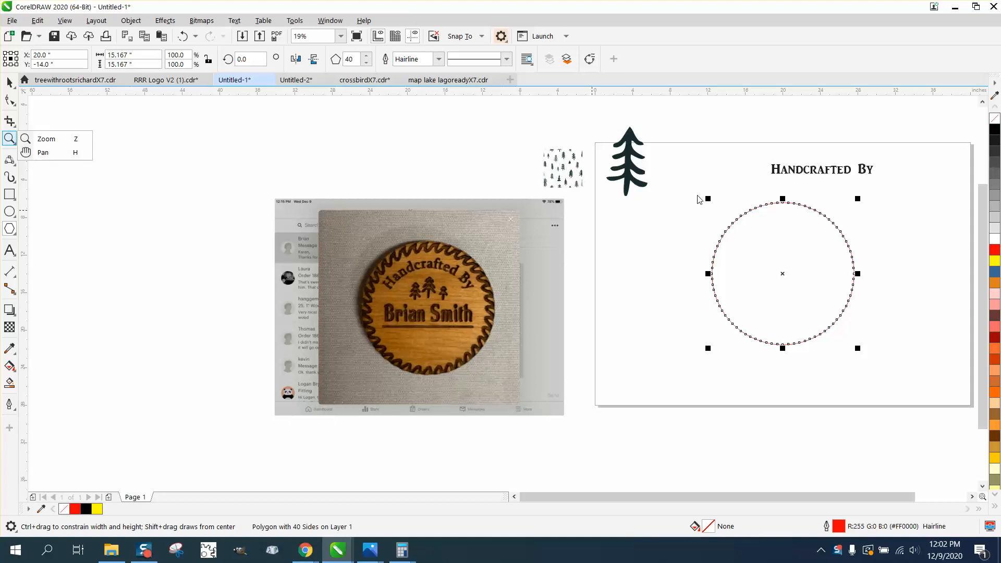
Pull the midpoint node beside the polygon's topmost vertex inward to turn all sides into slanted saw teeth.
click(45, 139)
drag(764, 189, 859, 243)
key(F10)
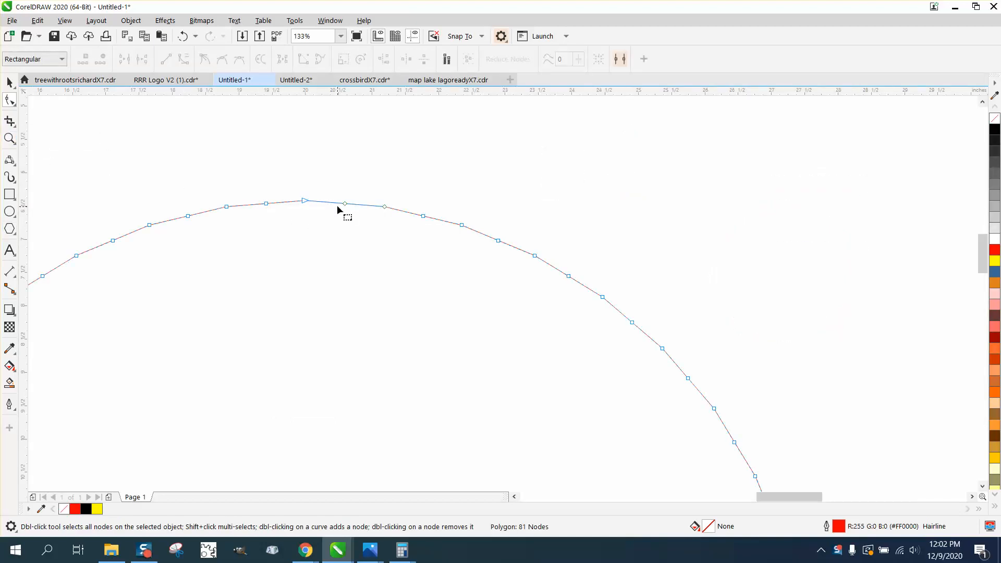
click(345, 204)
drag(344, 205, 306, 255)
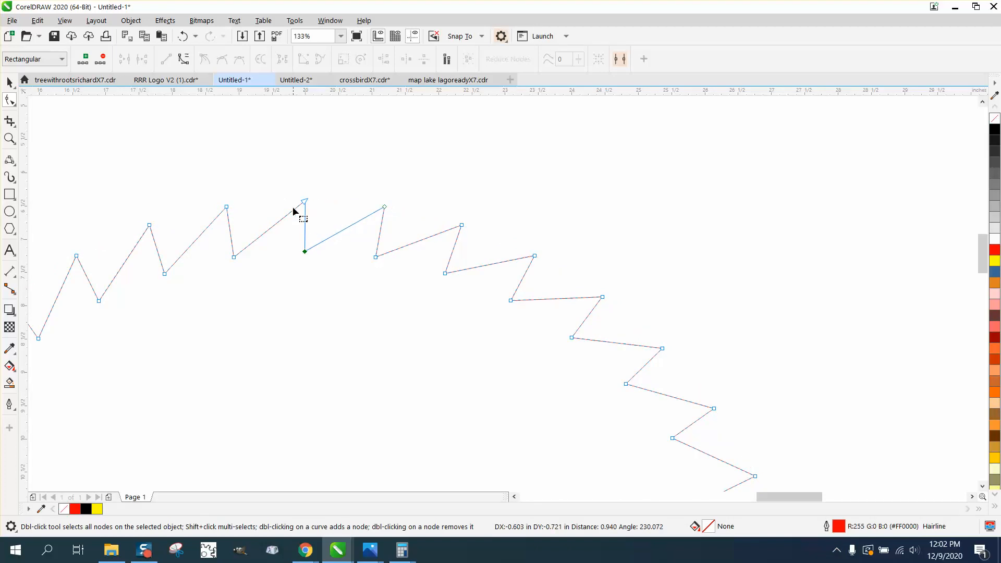
Convert the steep edge of the top tooth to a curve, bow it outward and shift its valley node slightly sideways.
right_click(306, 255)
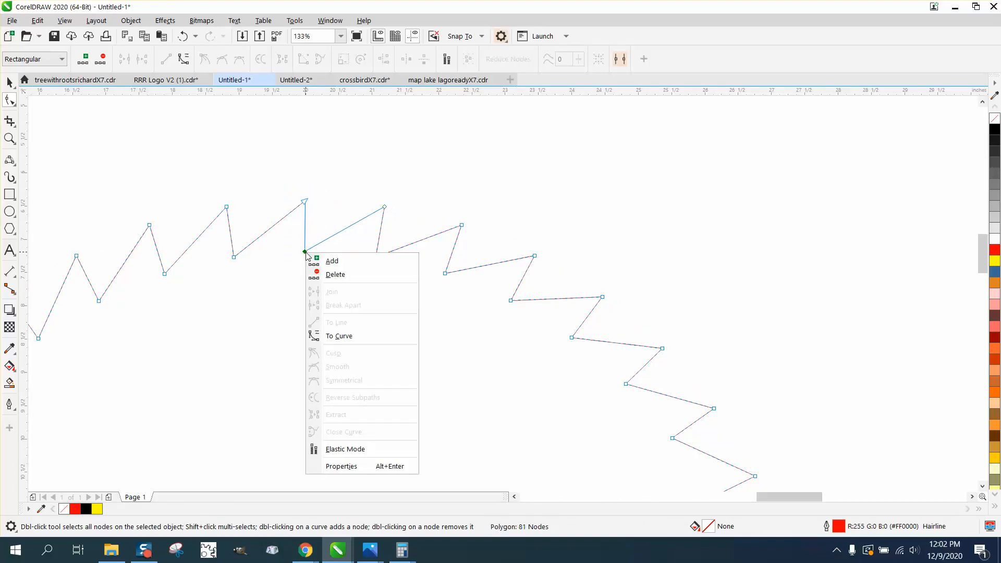
click(338, 336)
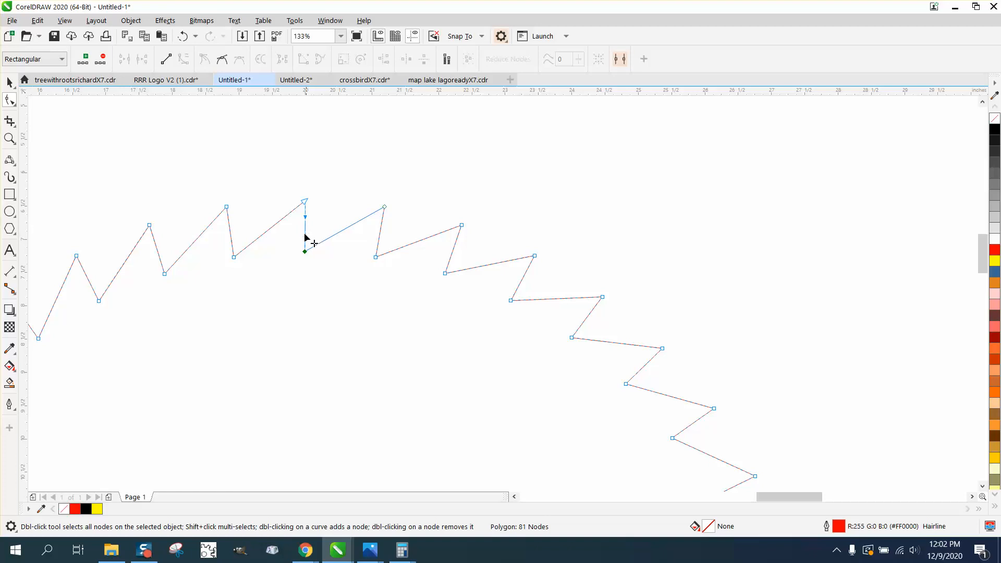
drag(306, 238, 284, 250)
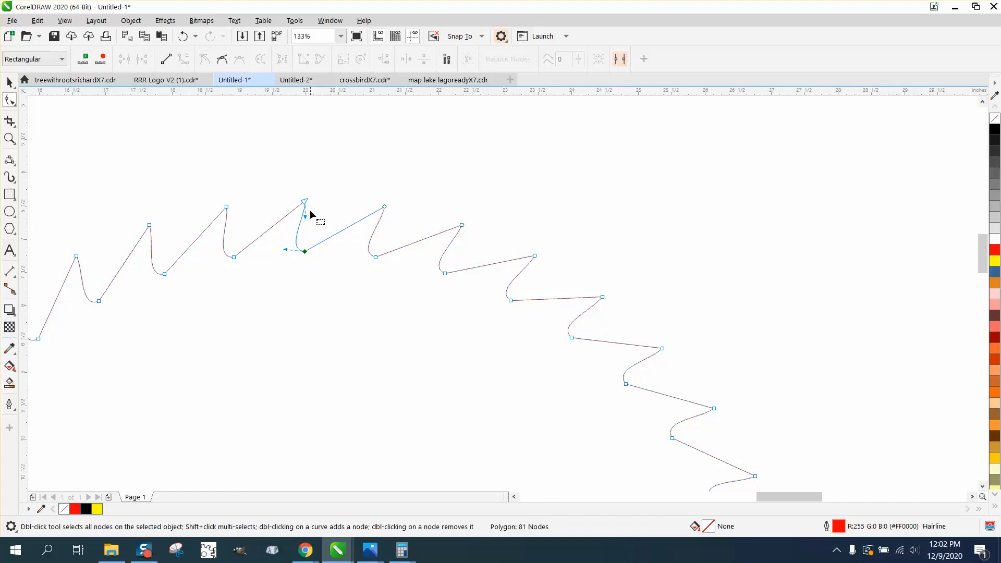
drag(305, 217, 293, 228)
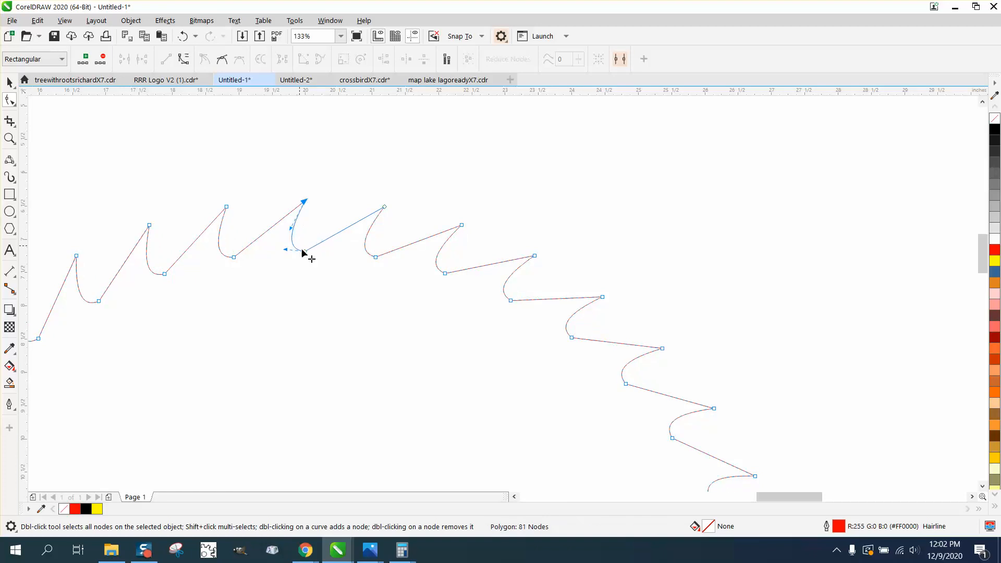
drag(307, 254, 318, 254)
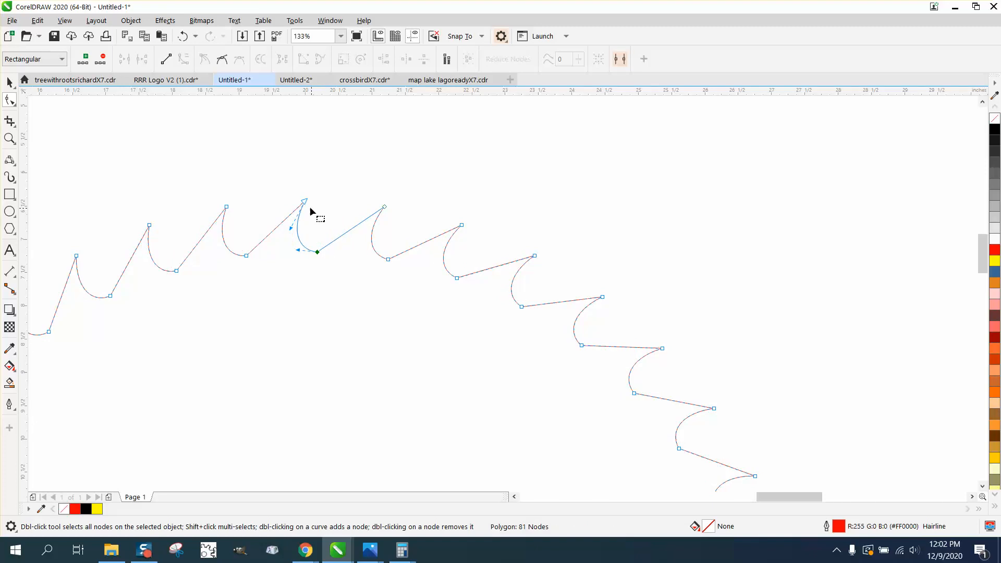
Flatten the curved edge of the top tooth by moving its tip's control handle closer to the tooth.
click(10, 138)
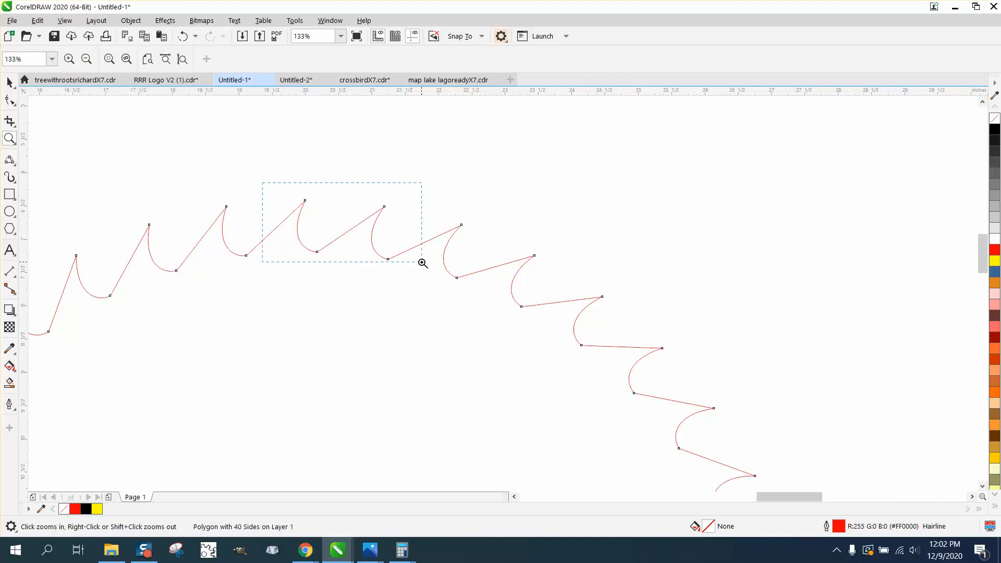
drag(423, 263, 422, 263)
click(10, 100)
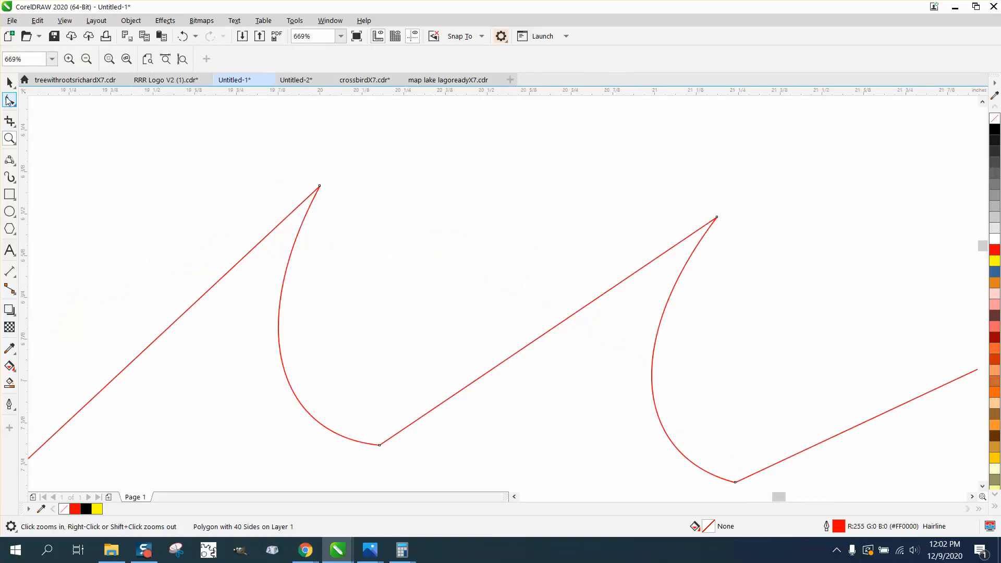
click(318, 191)
click(305, 222)
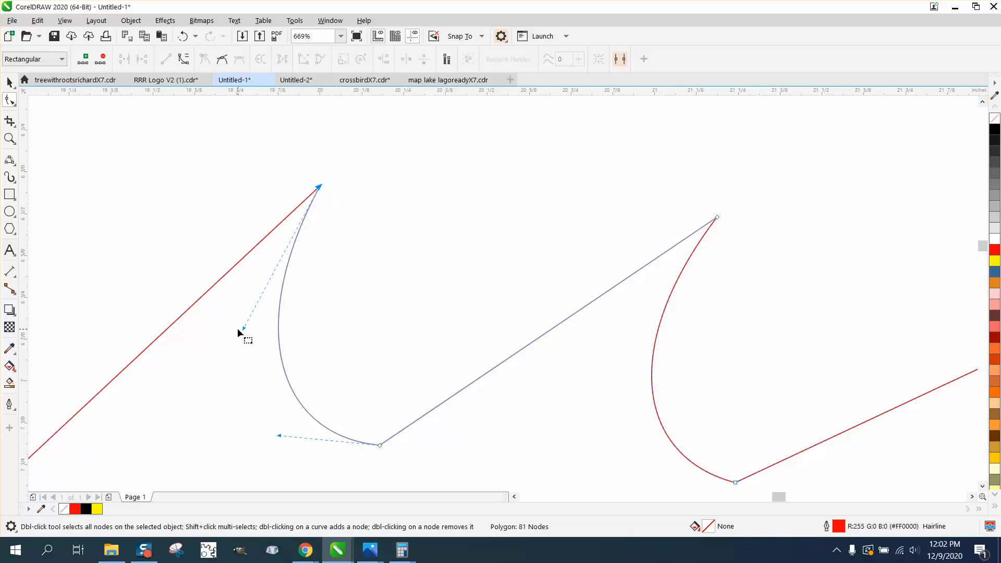
drag(244, 330, 290, 330)
scroll(319, 436, down, 5)
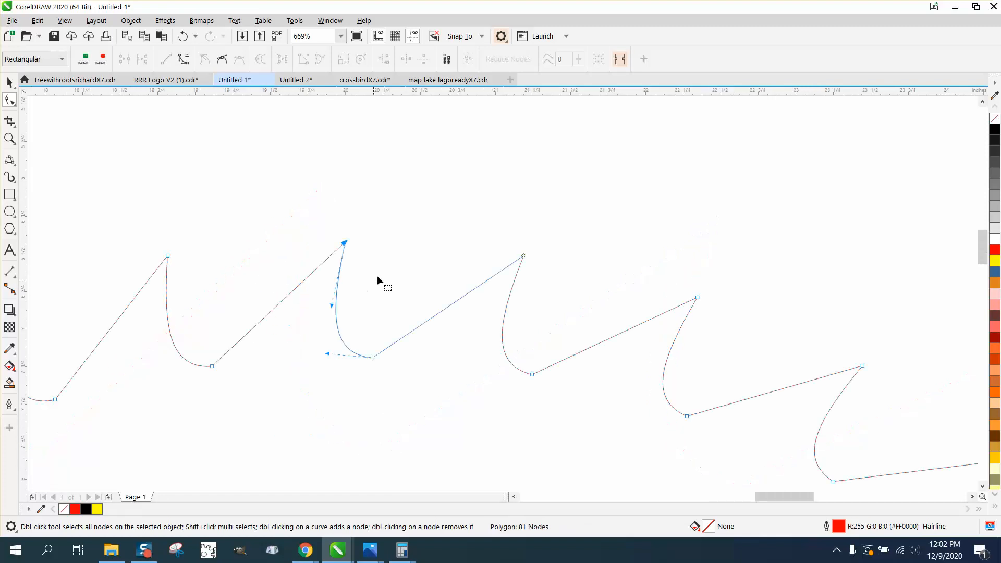
click(9, 82)
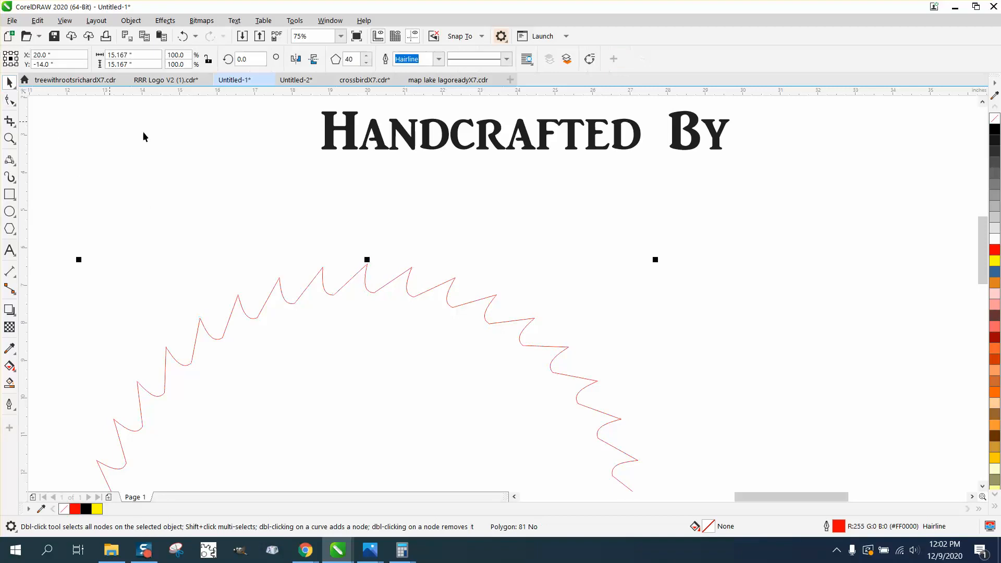
click(440, 182)
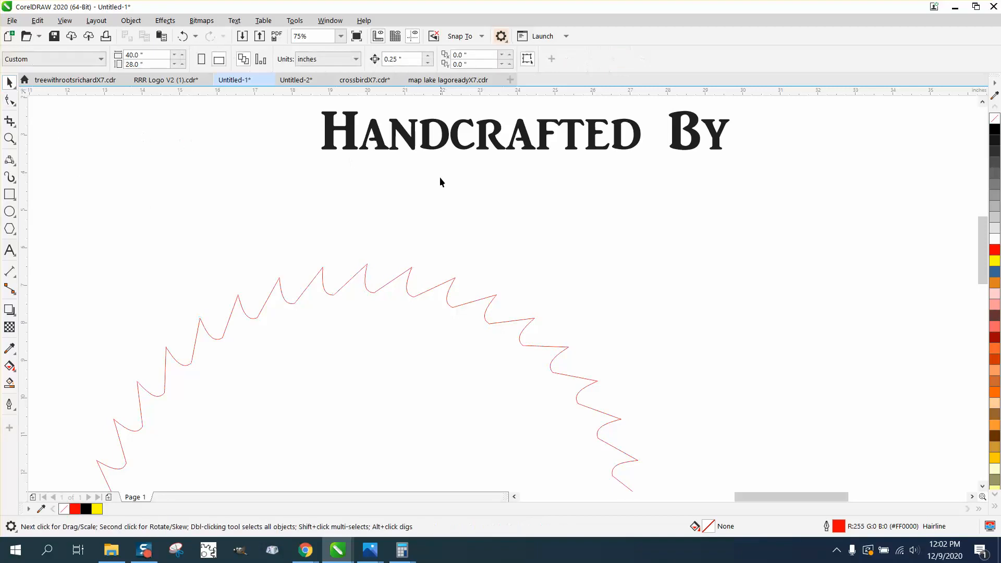
Compare the shape of the drawn teeth with the border of the wooden sign in the reference photo.
click(9, 138)
right_click(487, 261)
right_click(185, 203)
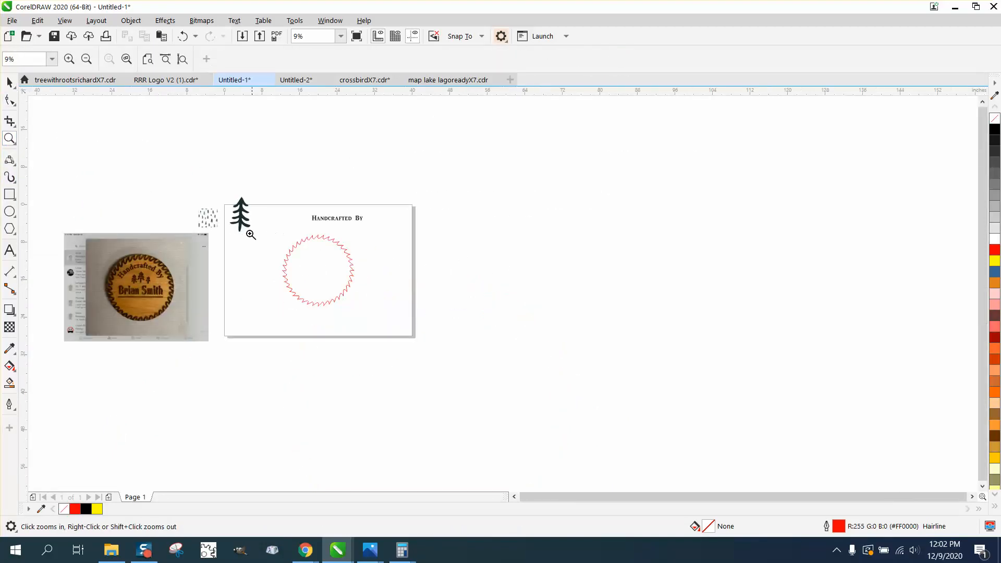
drag(155, 270, 193, 292)
scroll(194, 286, down, 5)
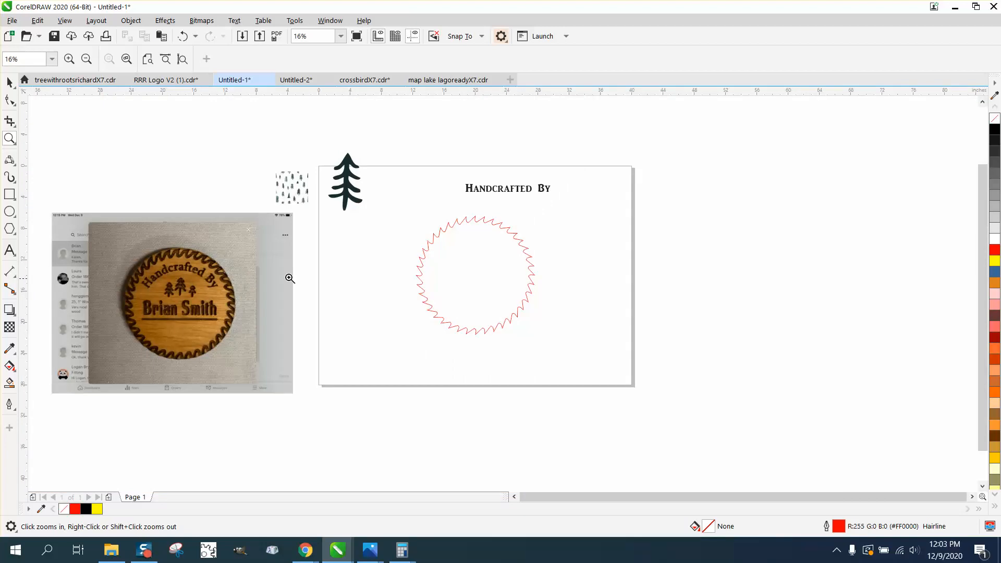
drag(433, 212, 547, 262)
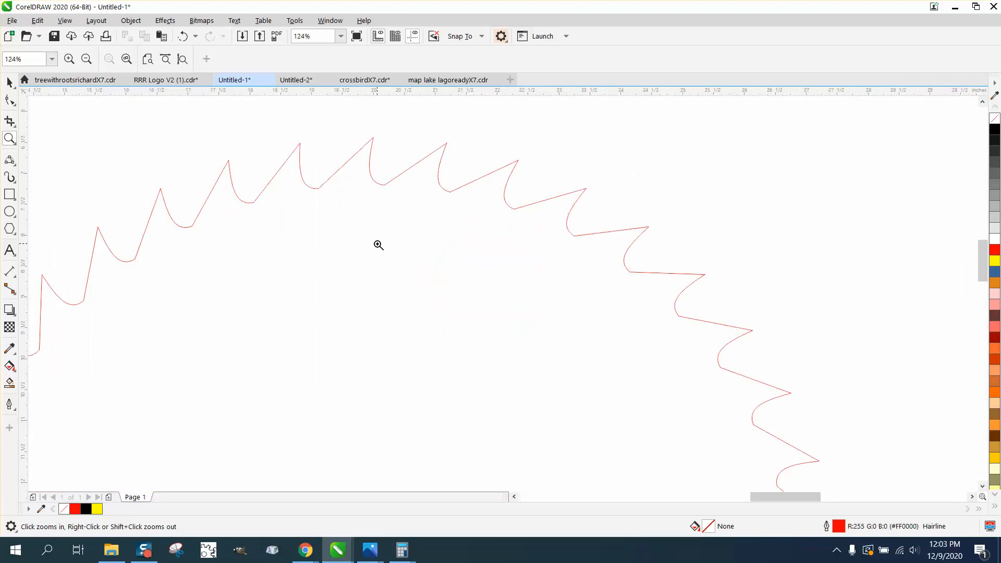
right_click(378, 245)
click(9, 83)
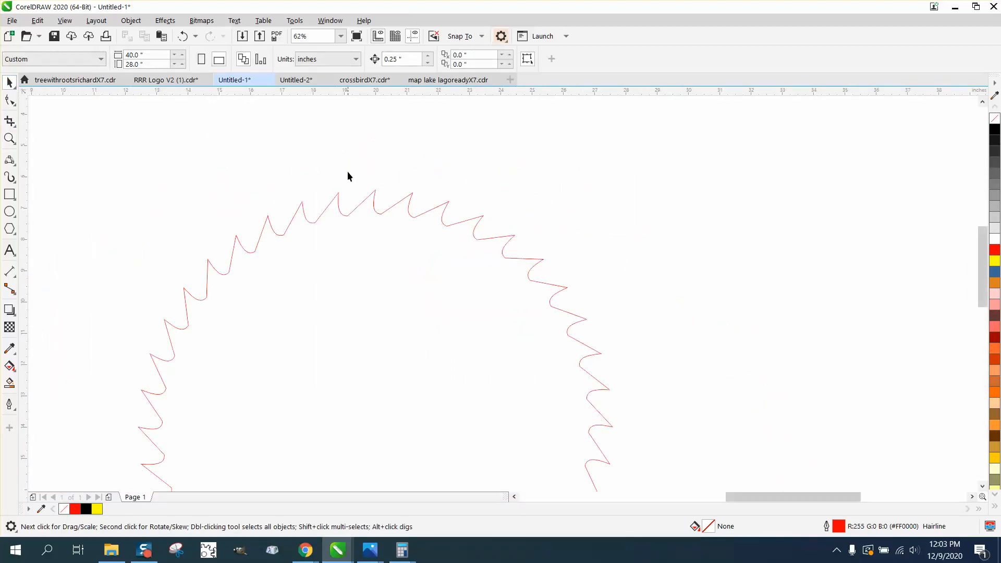
Draw a downward-bowed three-point curve about 0.31 inch wide across the tooth just before the topmost one.
click(10, 138)
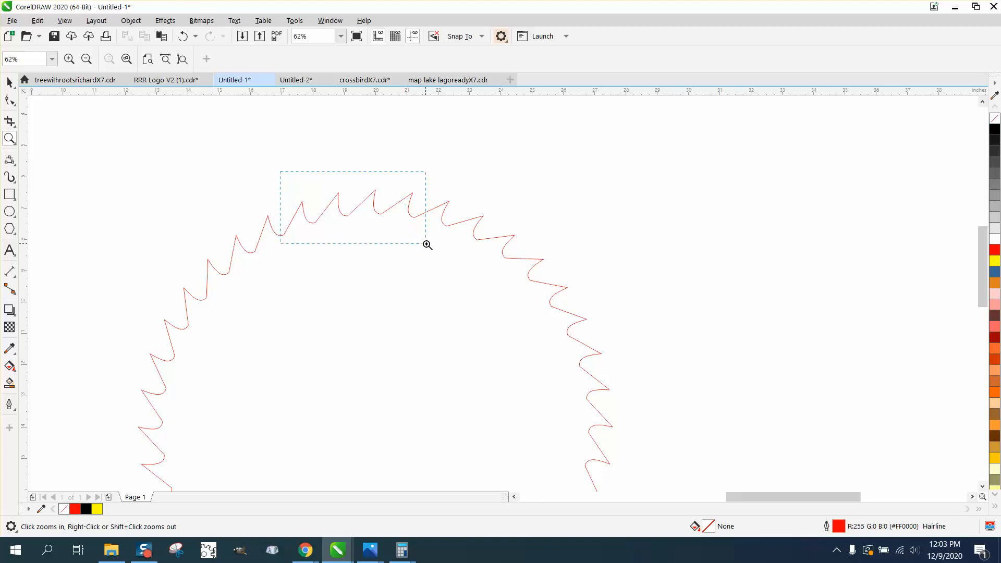
drag(427, 244, 428, 245)
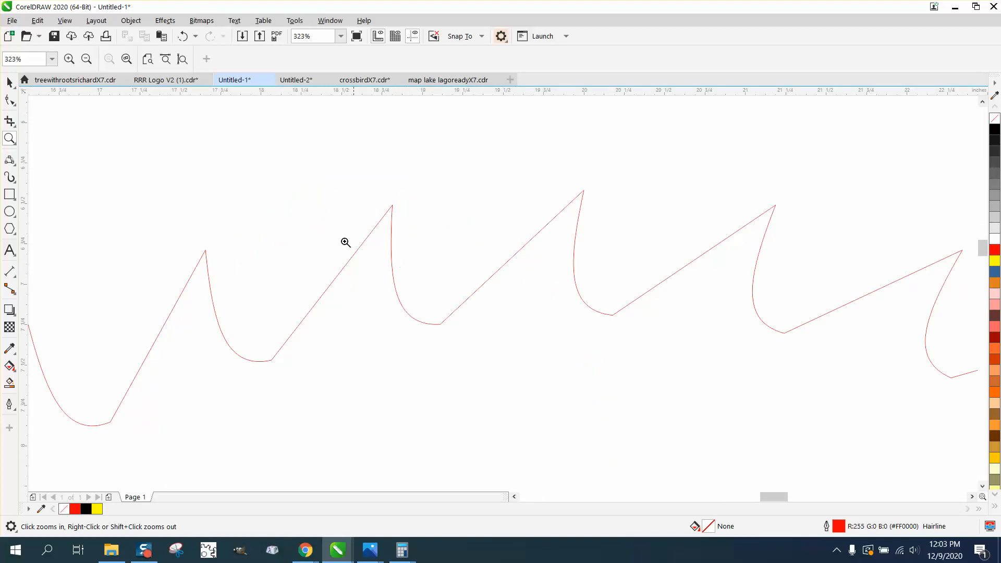
click(9, 82)
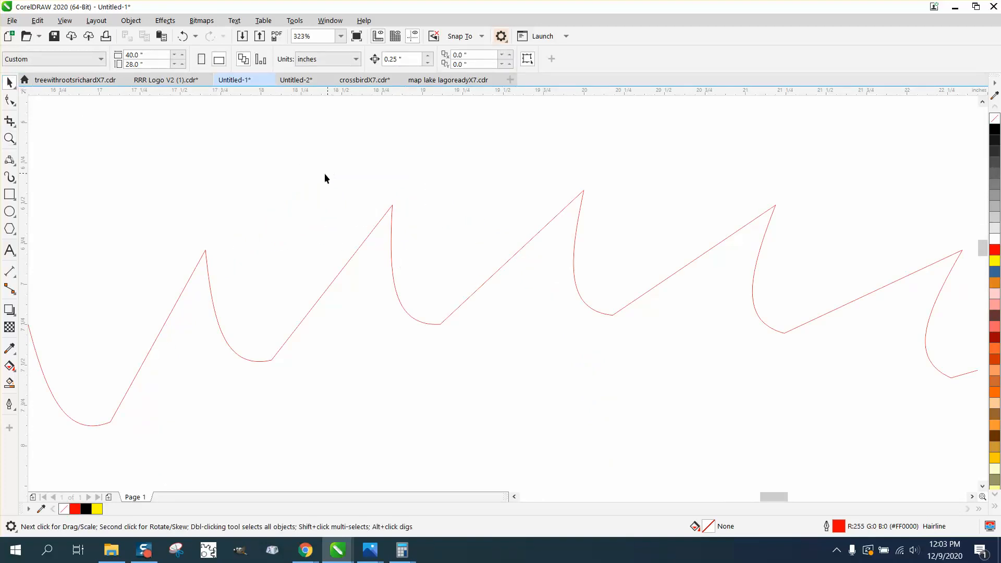
click(13, 162)
click(57, 242)
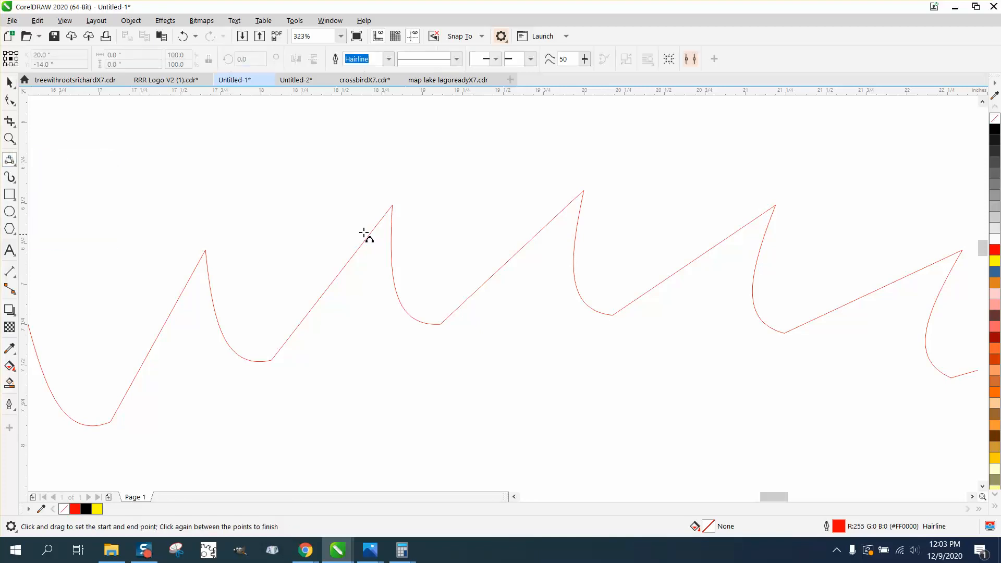
drag(392, 267, 343, 269)
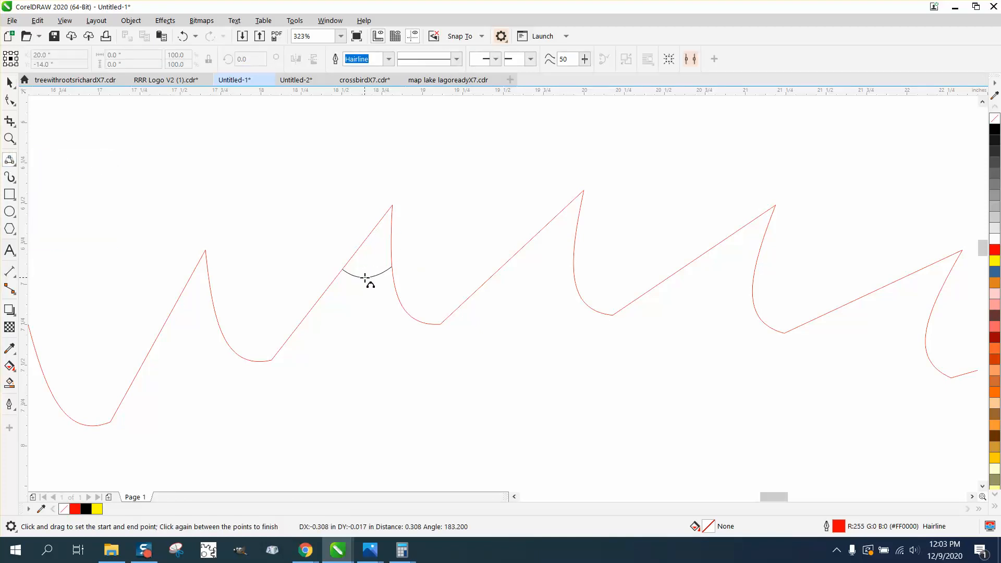
click(365, 278)
click(9, 83)
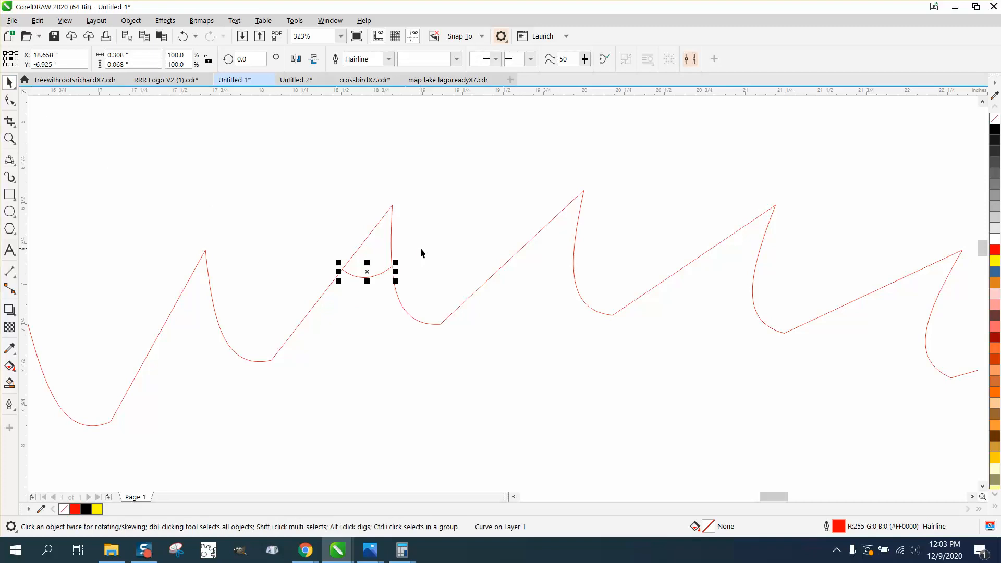
Smart-fill the tooth tip above the arc with black and no outline, and nudge the filled shape 0.25 inch right.
click(17, 385)
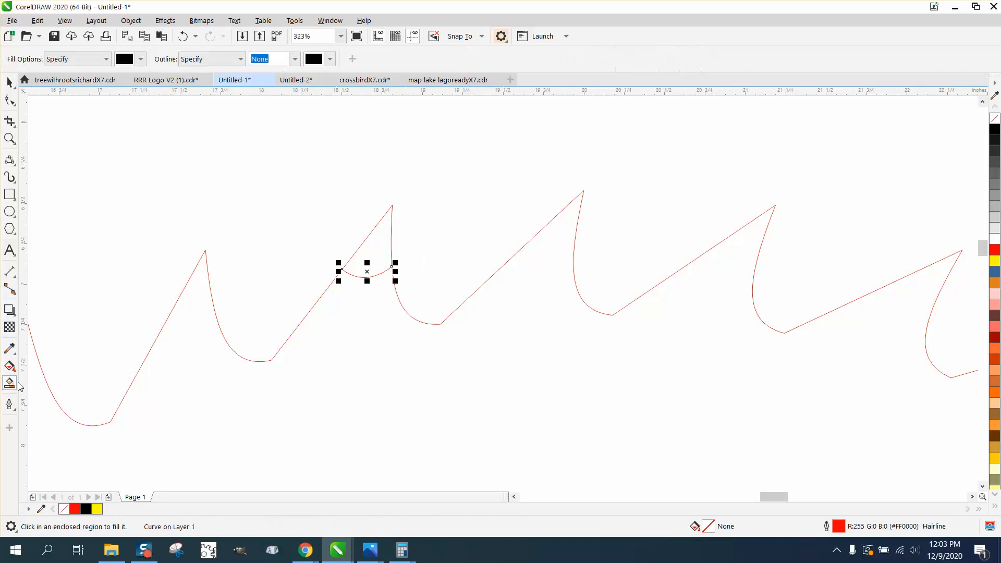
click(381, 239)
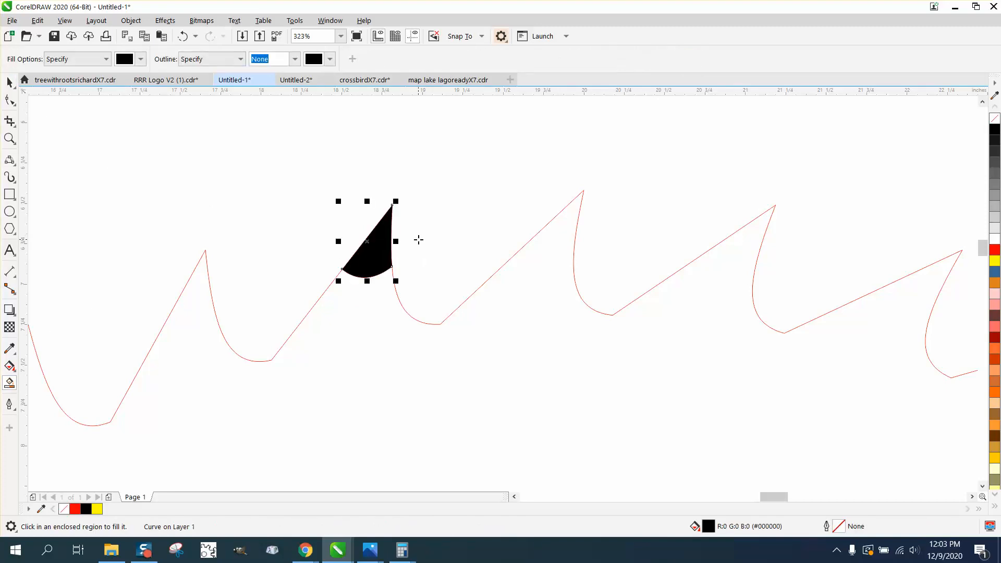
key(Right)
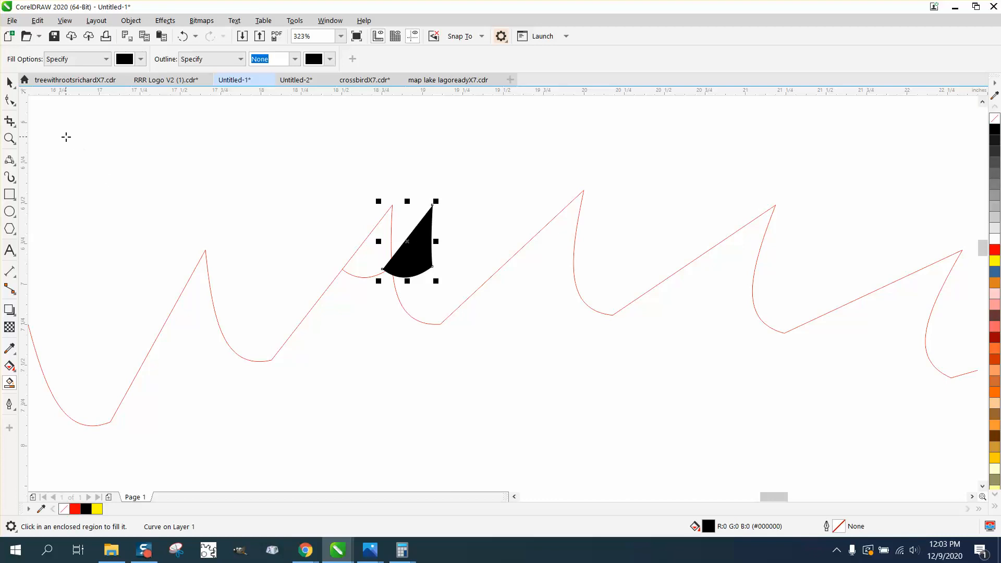
Delete the construction arc across the tooth and nudge the black tip 0.25 inch left, back into place.
click(10, 82)
drag(348, 278, 384, 270)
click(410, 261)
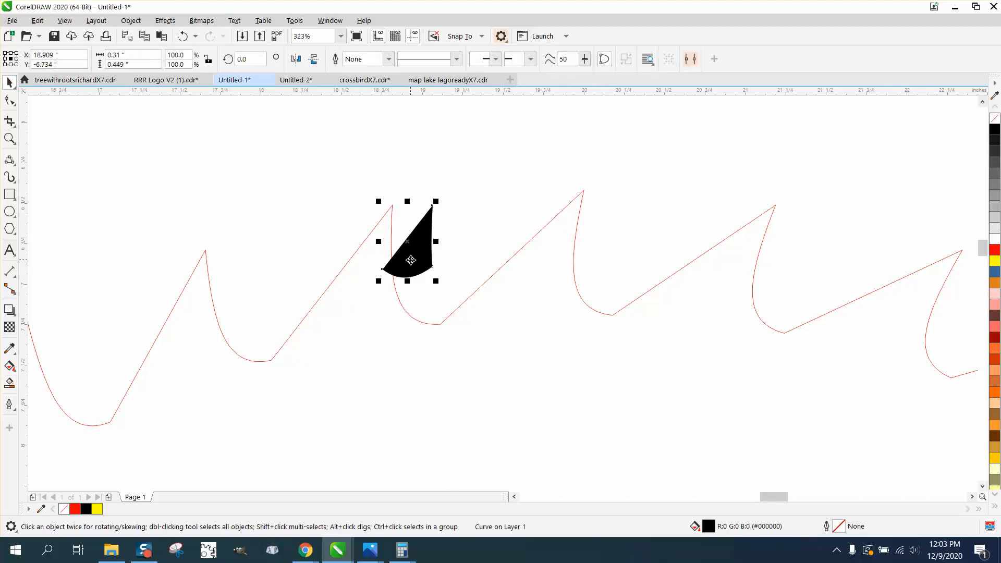
key(Left)
Place a horizontal guideline through the centre of the toothed ring at Y -14 inches.
scroll(398, 239, down, 5)
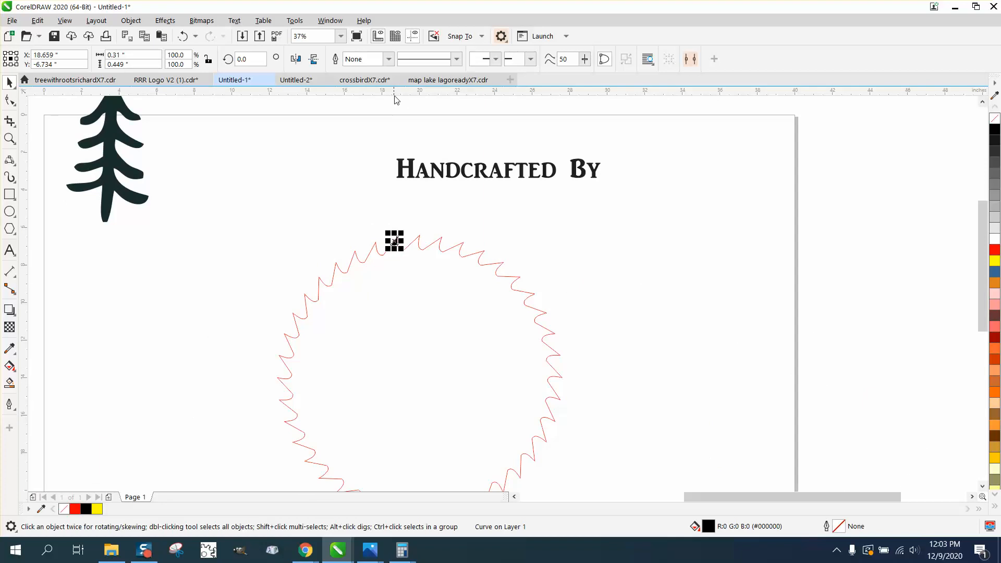
drag(396, 94, 399, 137)
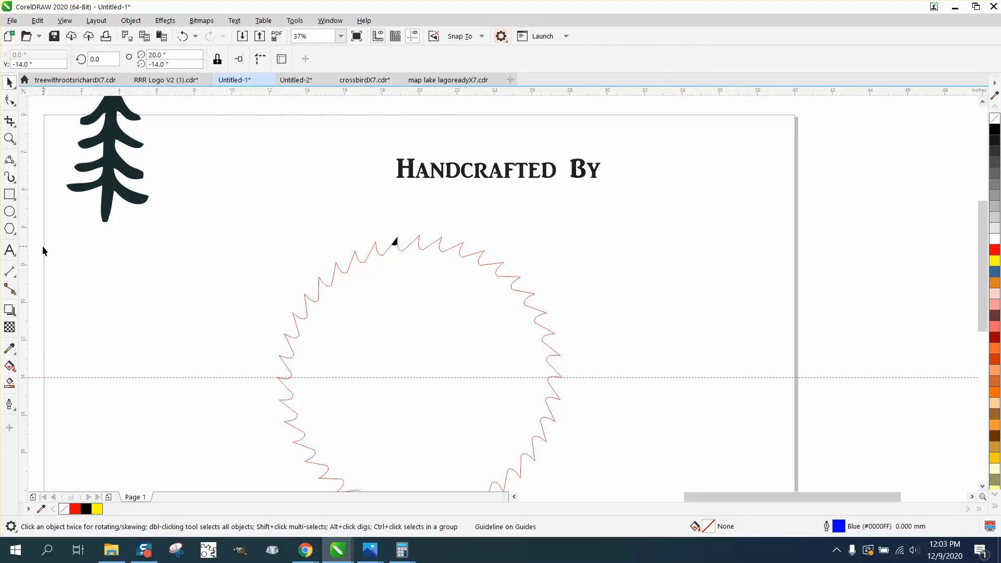
Place a vertical guideline at X 20 inches and move the black tip's rotation centre to where the two guidelines cross.
drag(115, 250, 299, 252)
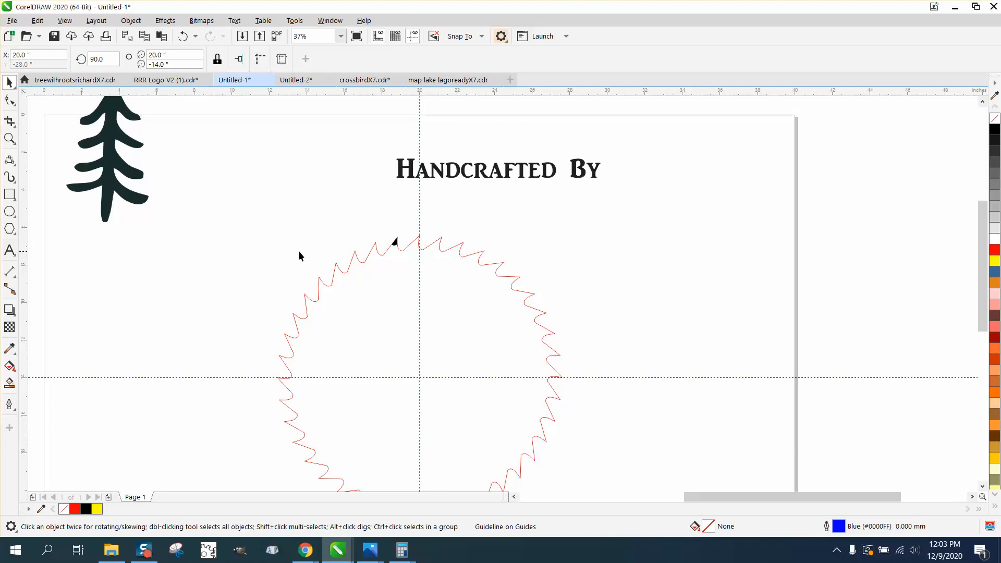
click(394, 245)
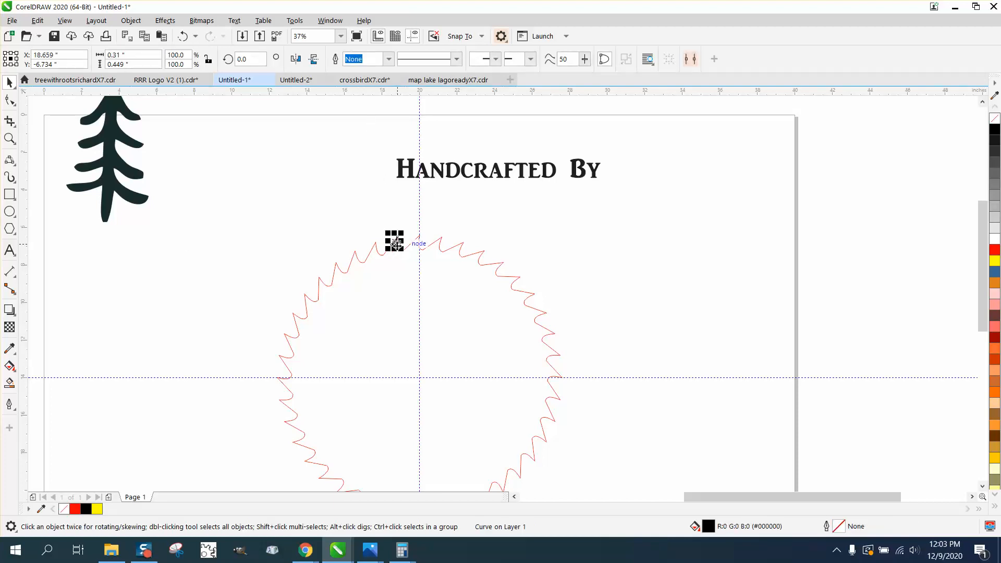
click(396, 242)
drag(395, 242, 414, 377)
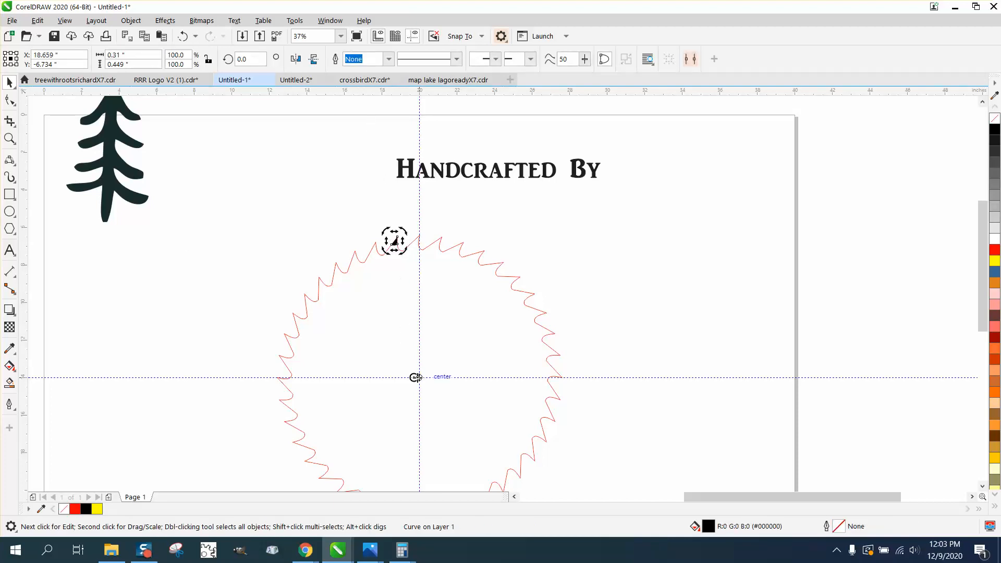
key(F10)
key(space)
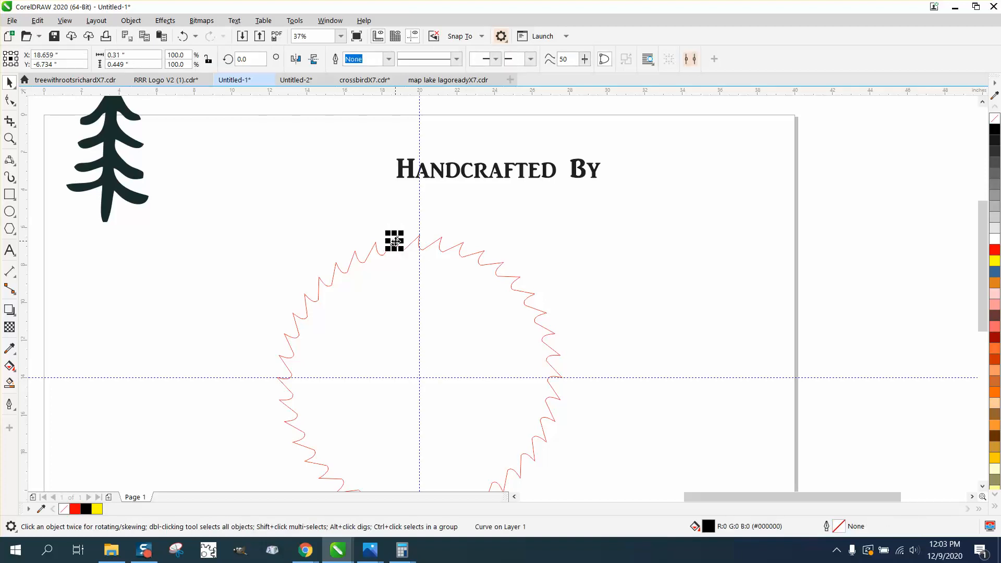
key(F10)
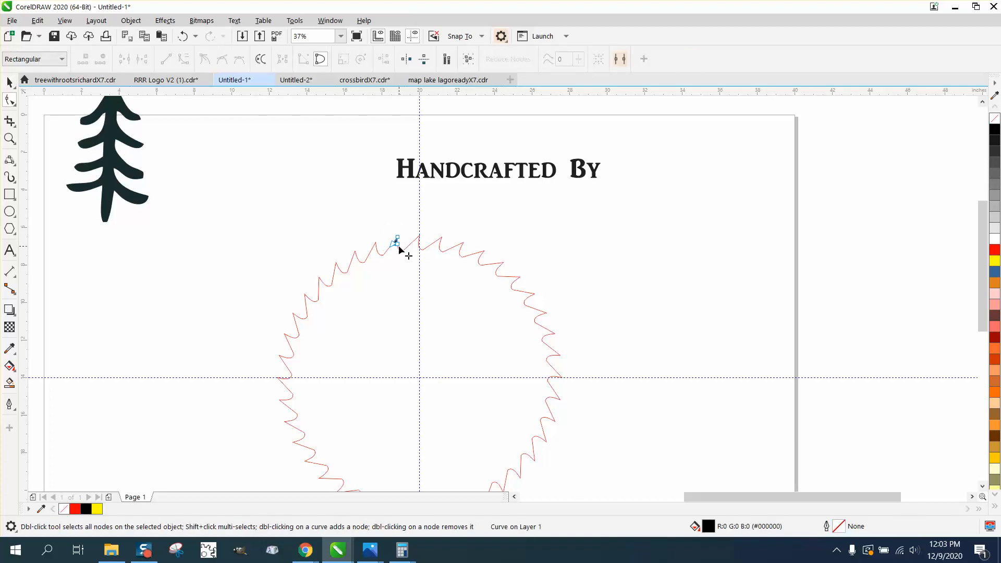
click(9, 82)
click(394, 242)
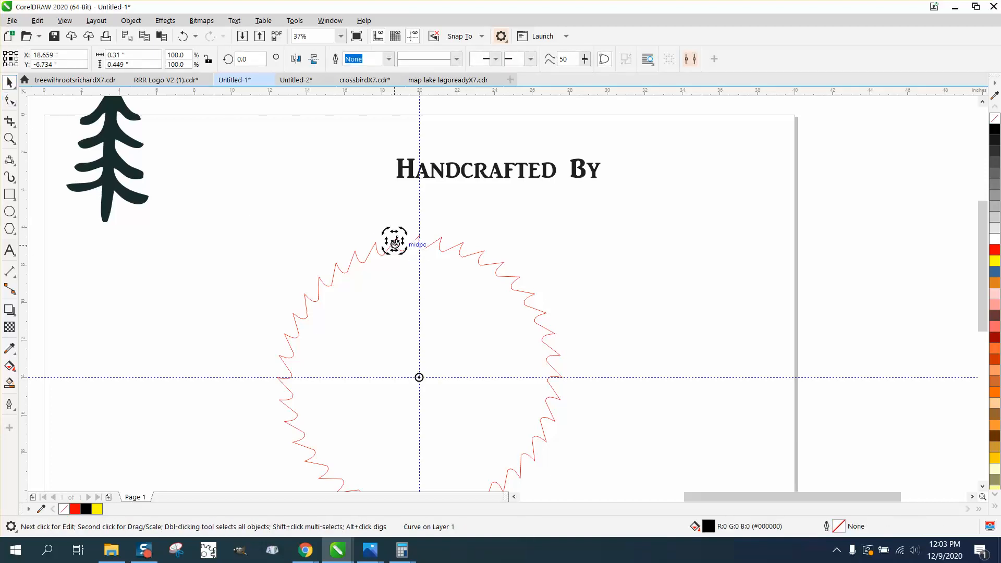
Rotate the black tip by 9° with 39 copies about the centre X 20, Y -14 inches to fill every tooth.
click(330, 21)
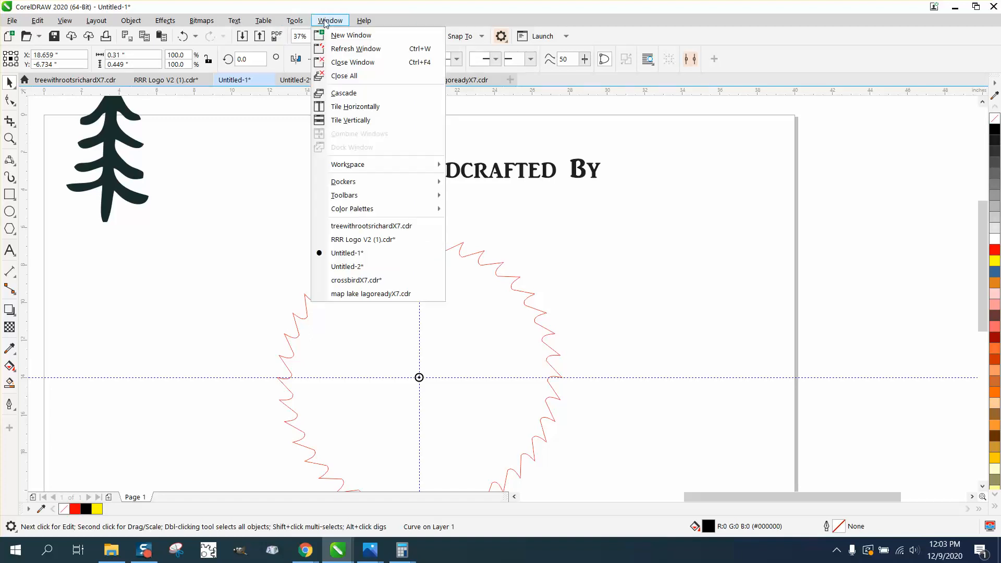
mouse_move(353, 182)
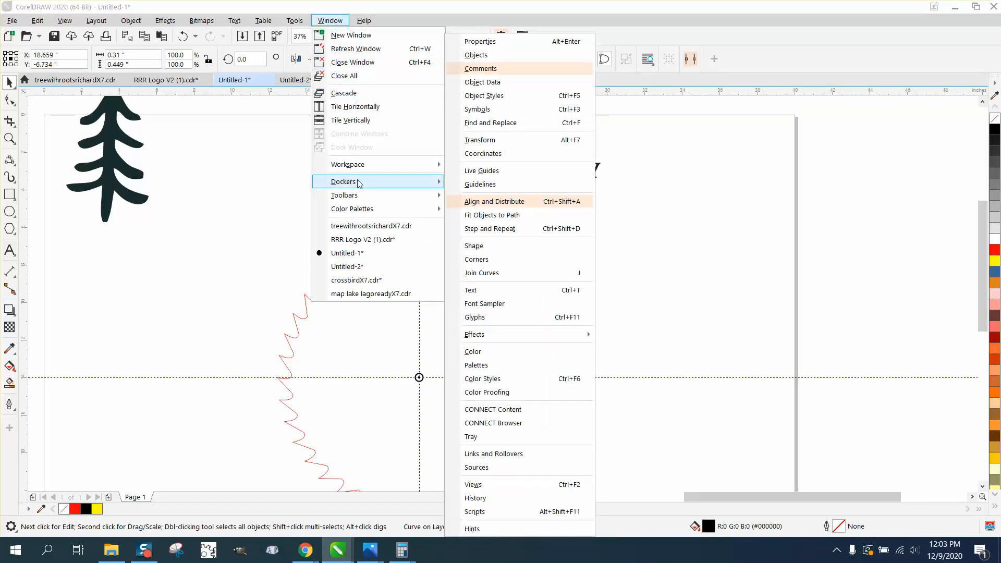
click(497, 141)
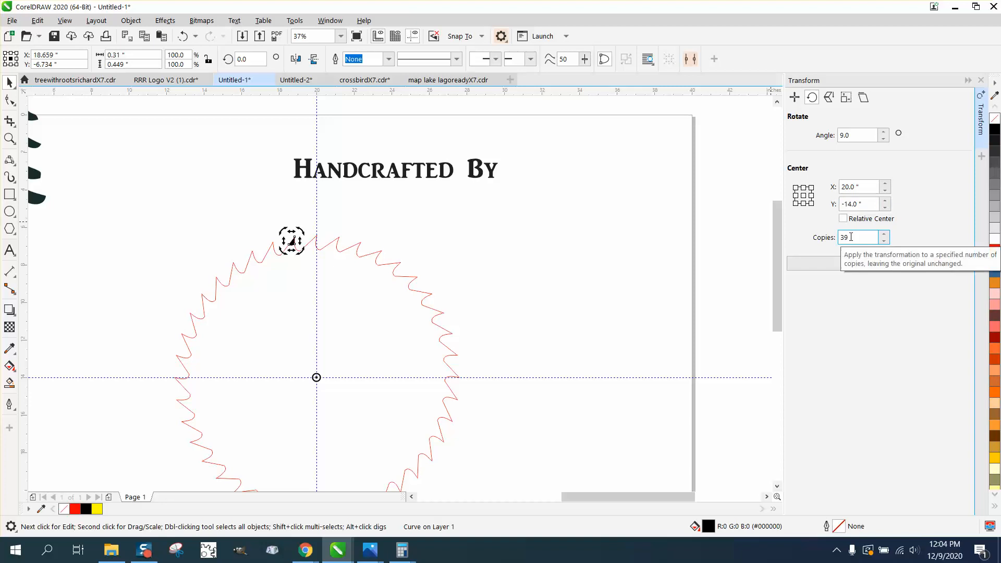
click(899, 266)
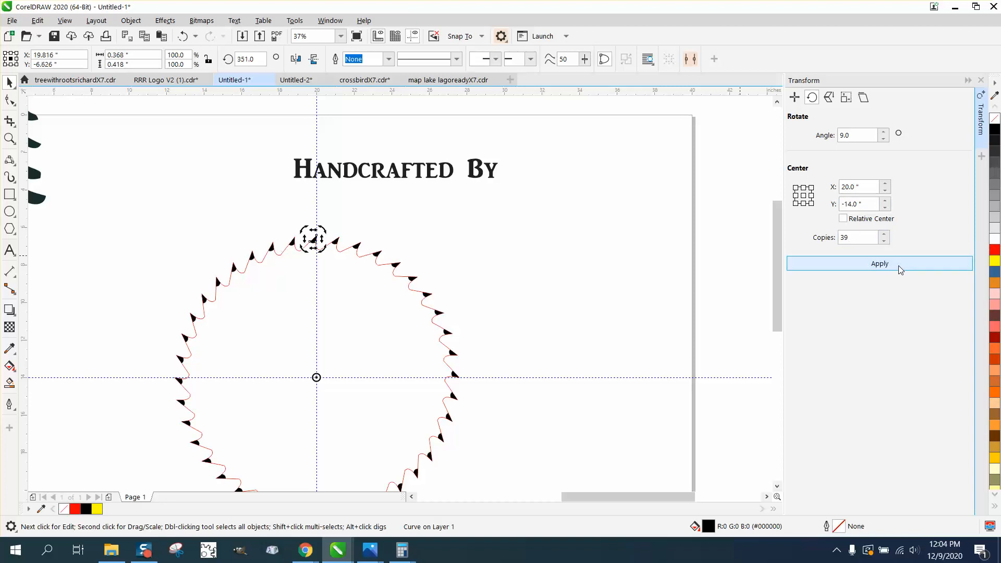
click(497, 252)
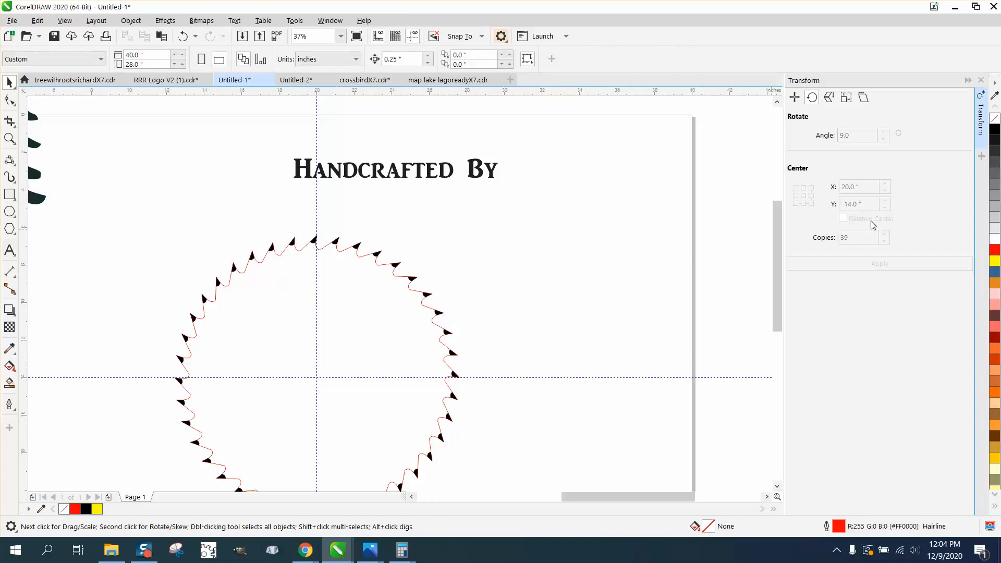
click(981, 81)
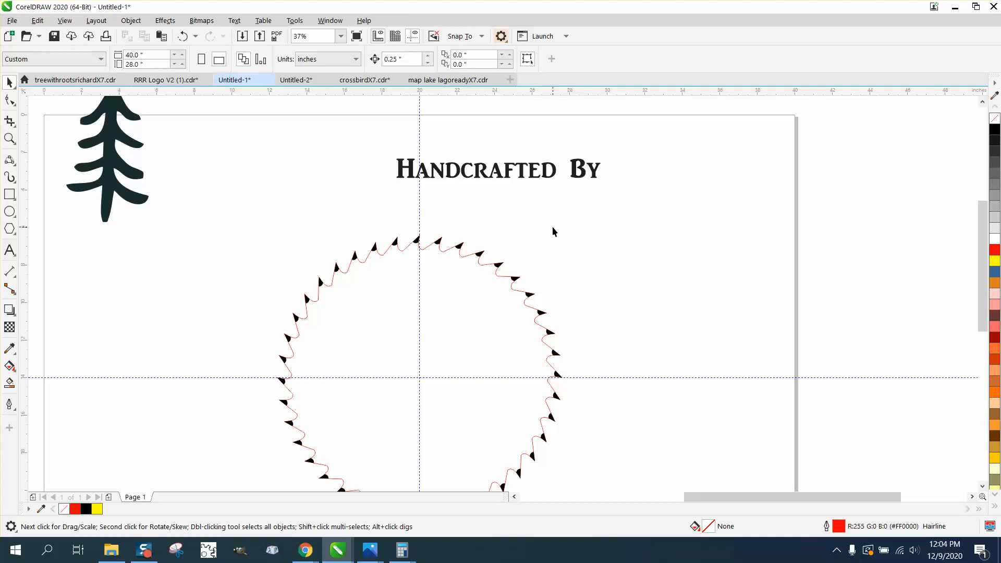
Draw a circle about 11.167 inches in diameter and centre it on the page inside the toothed ring.
scroll(552, 226, down, 2)
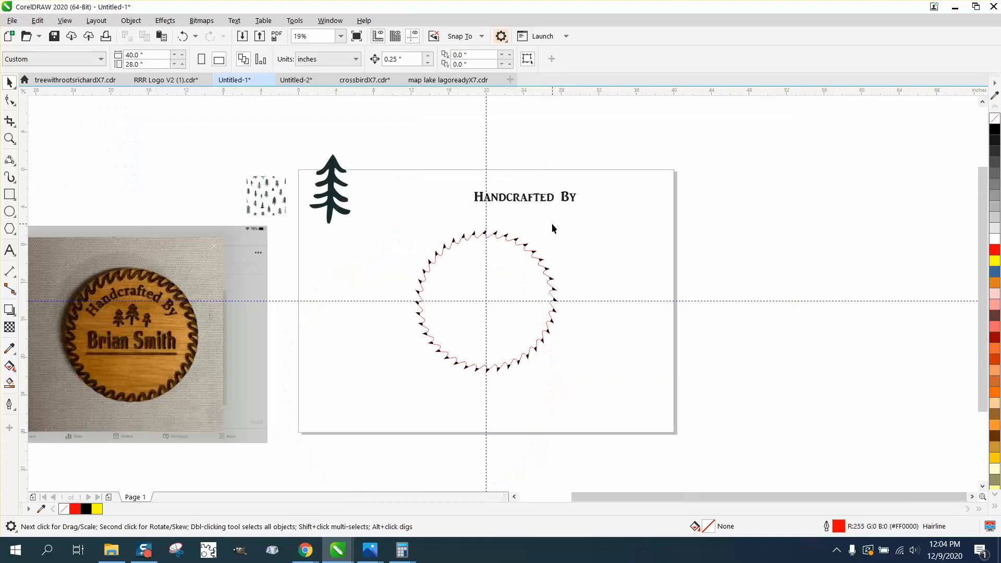
click(10, 212)
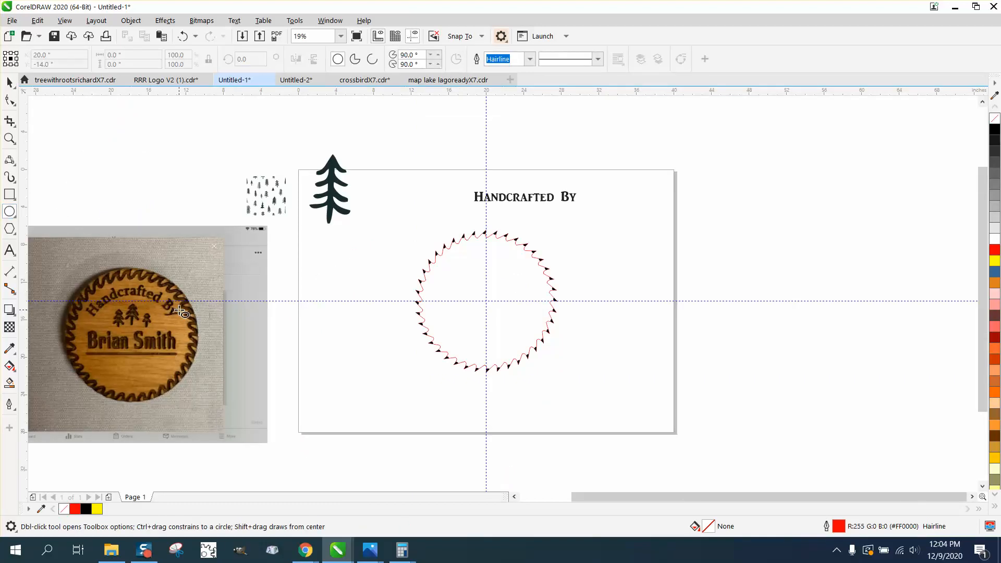
drag(730, 259, 626, 343)
key(p)
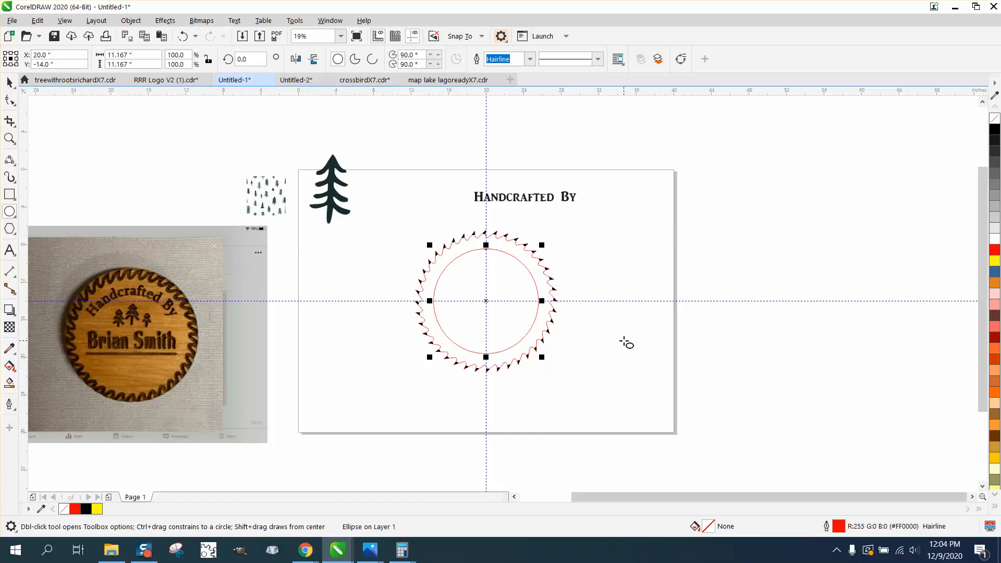
Set the nudge distance to 15 inches and nudge the inner circle right, out of the toothed ring.
click(10, 83)
click(81, 108)
click(400, 60)
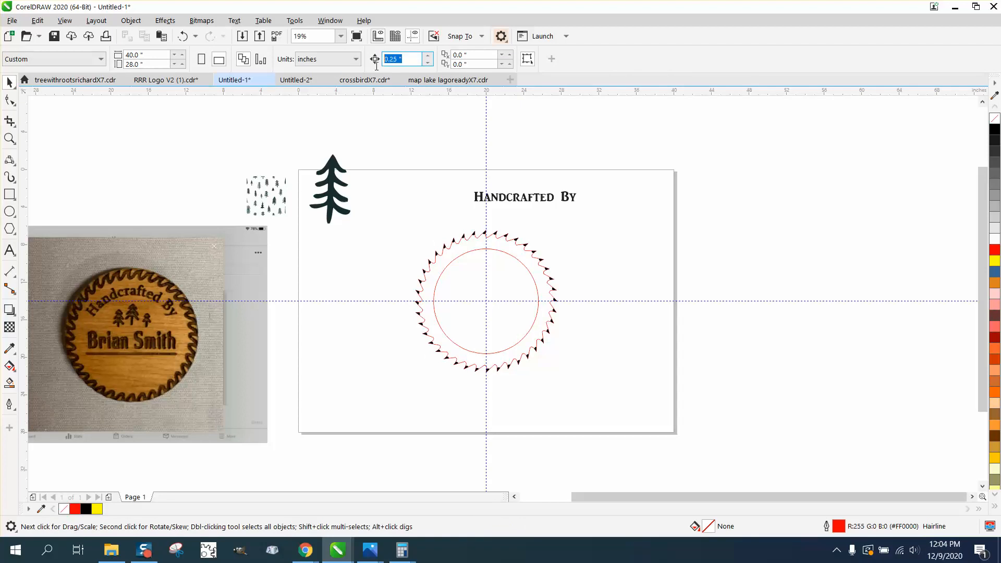
text(15)
click(494, 249)
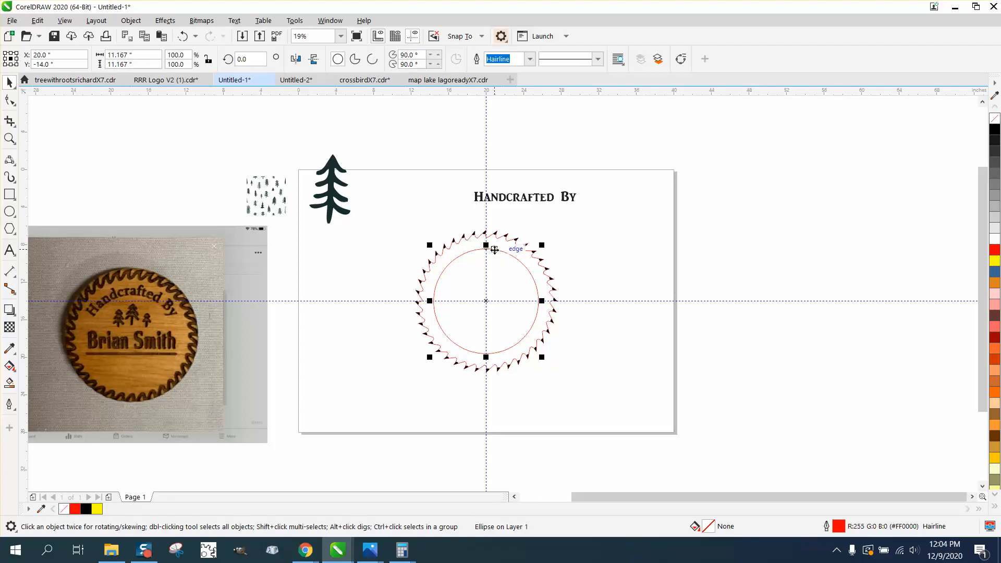
key(Right)
Move the "Handcrafted By" text above the separate circle and fit it to the circle's upper arc.
click(522, 204)
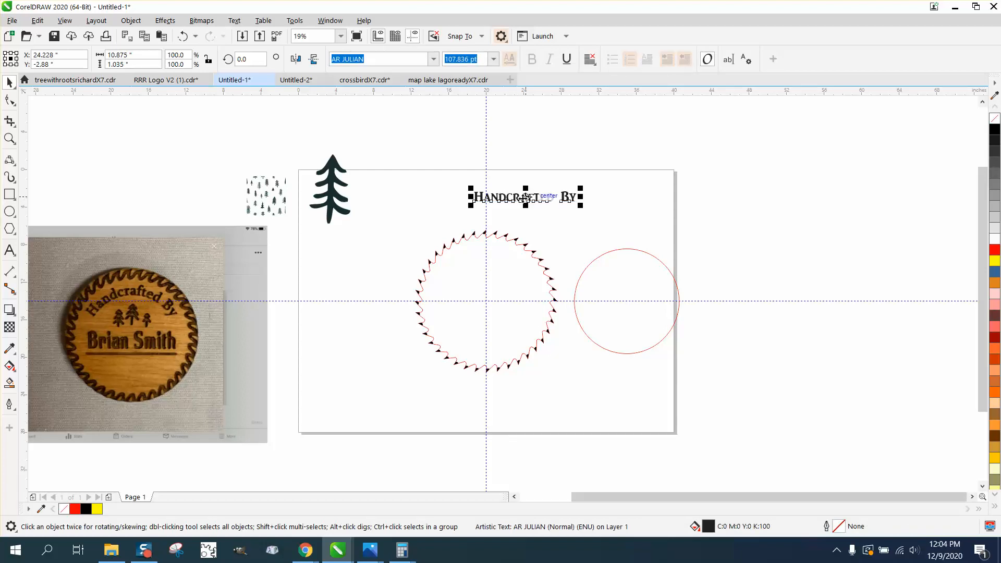
drag(521, 203, 613, 236)
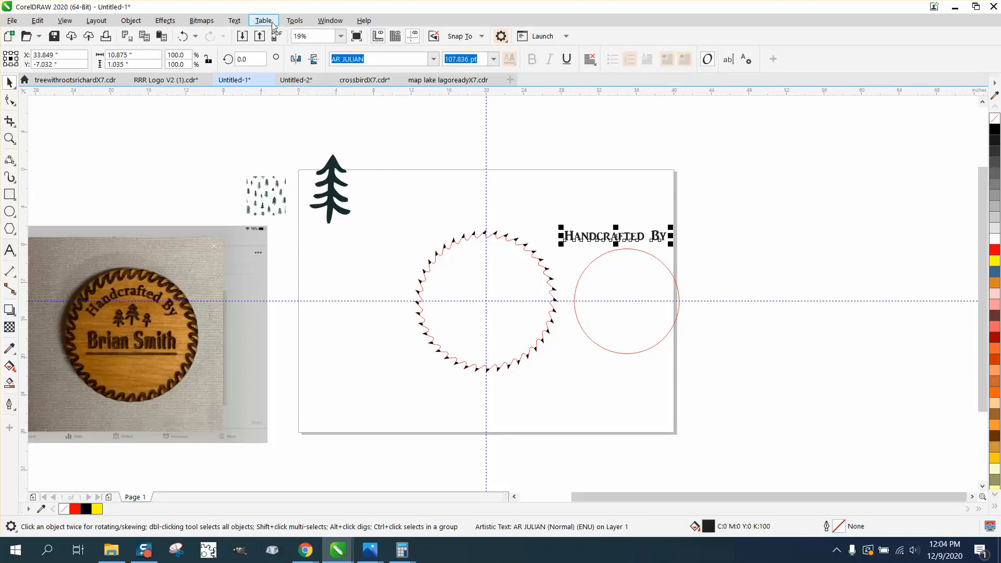
click(241, 23)
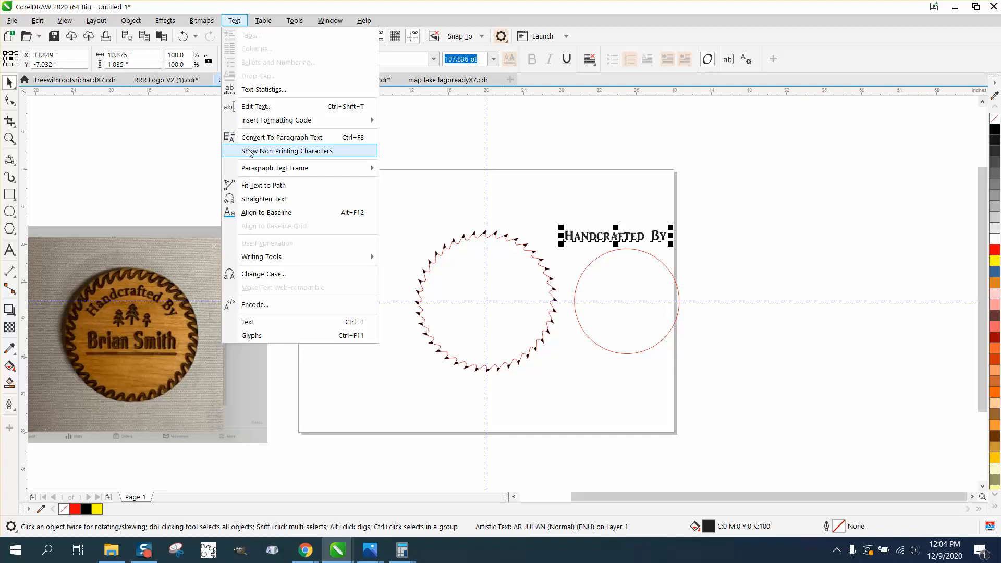
click(250, 185)
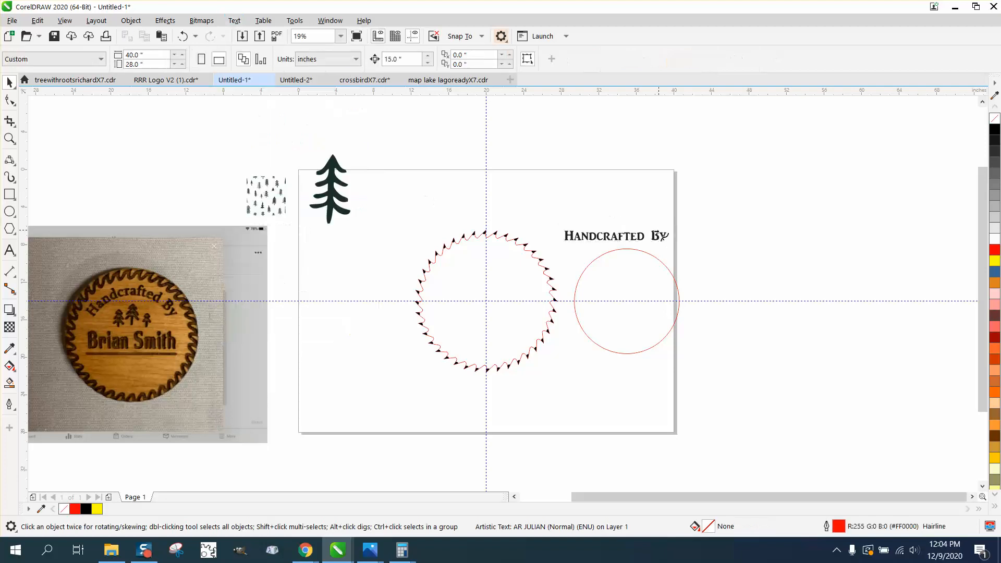
click(627, 251)
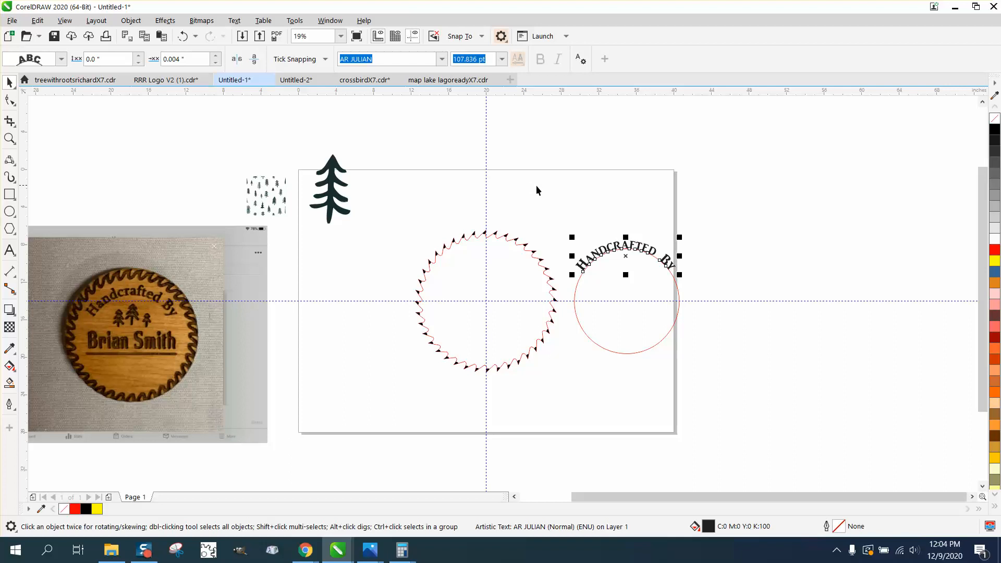
drag(543, 201, 743, 385)
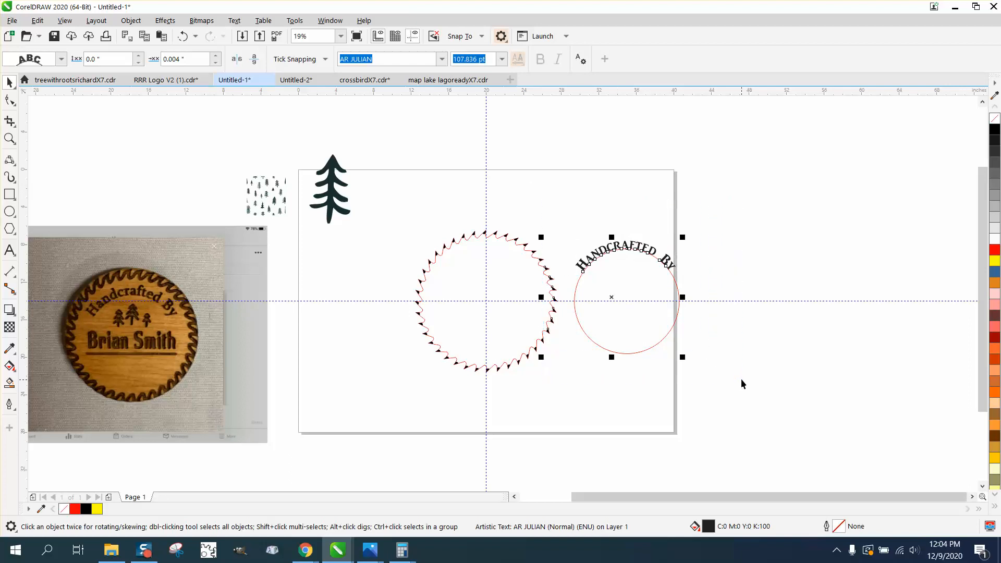
click(131, 21)
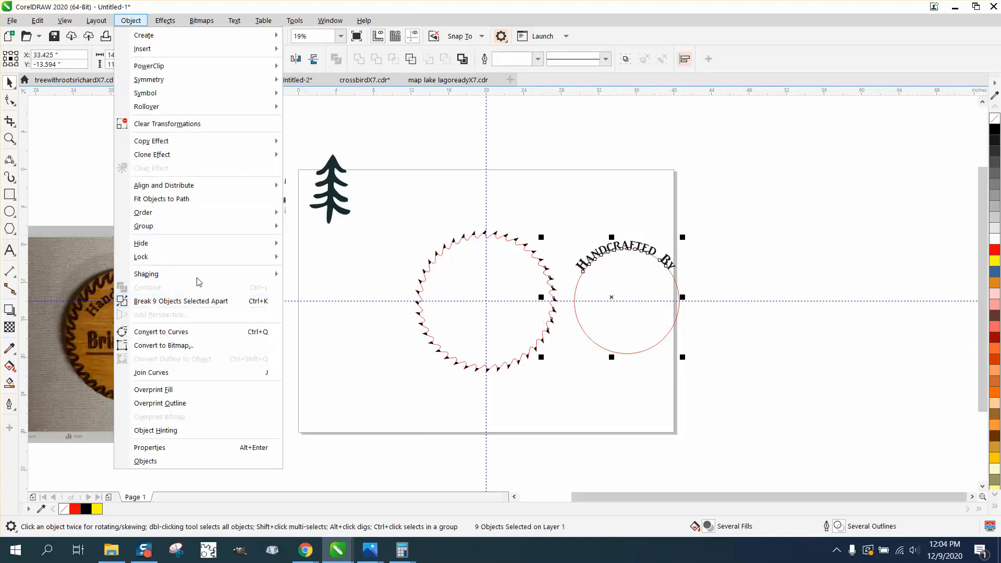
mouse_move(156, 226)
click(553, 222)
Select the circle with its curved text and break the text apart from the path.
drag(564, 208, 709, 374)
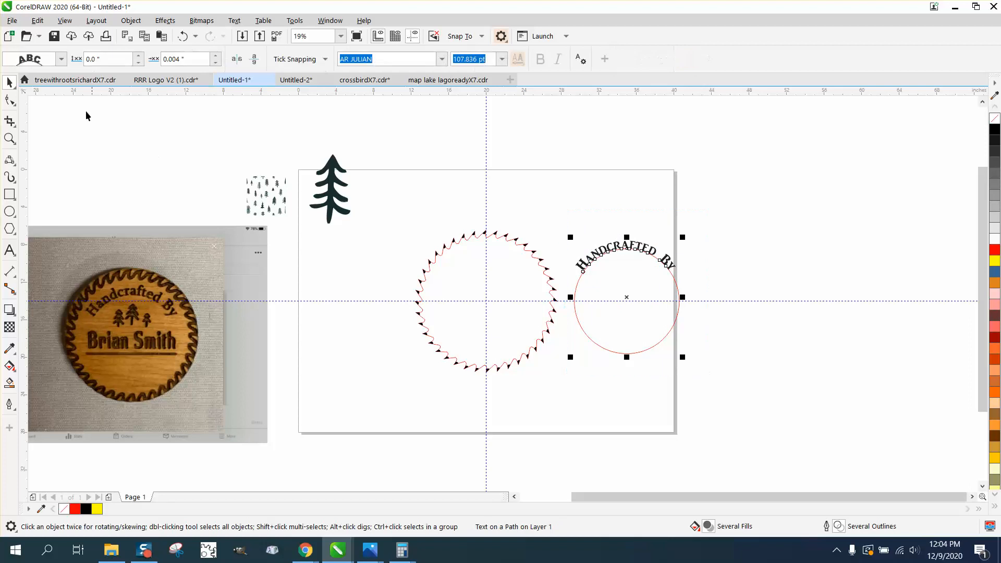
click(131, 21)
click(160, 301)
click(577, 196)
Centre the curved "Handcrafted By" text horizontally in the toothed ring and delete the leftover circle.
click(637, 249)
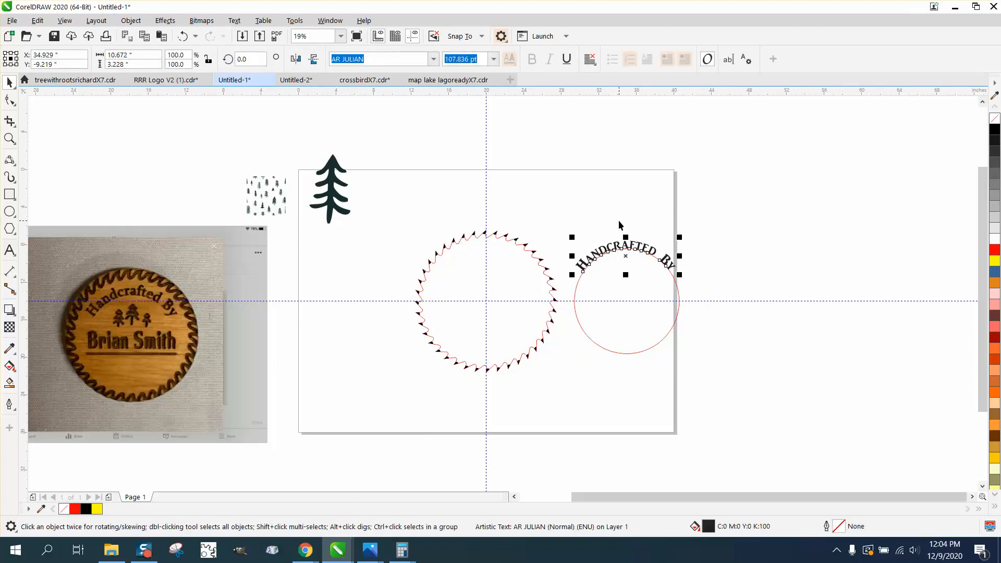
key(c)
click(636, 229)
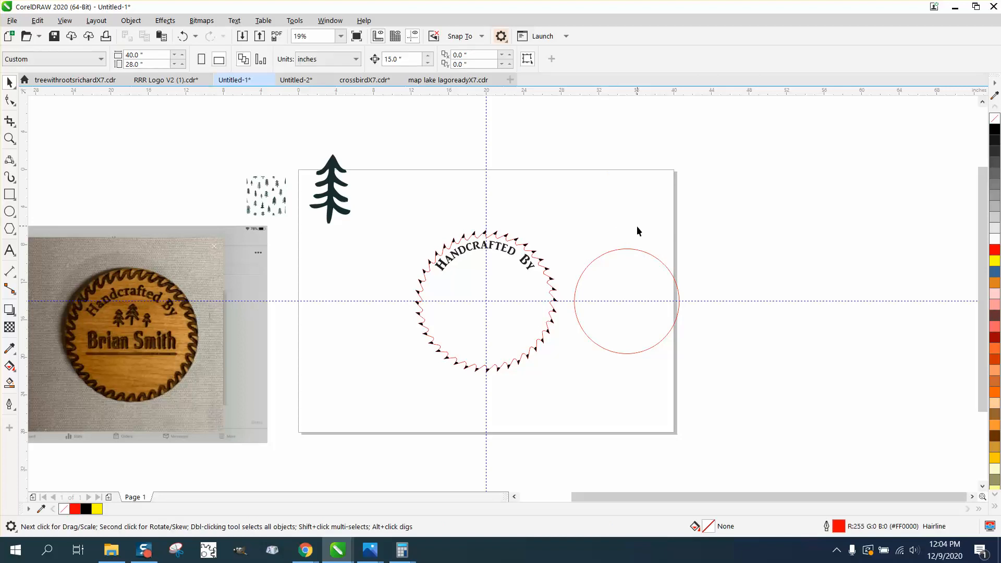
click(629, 251)
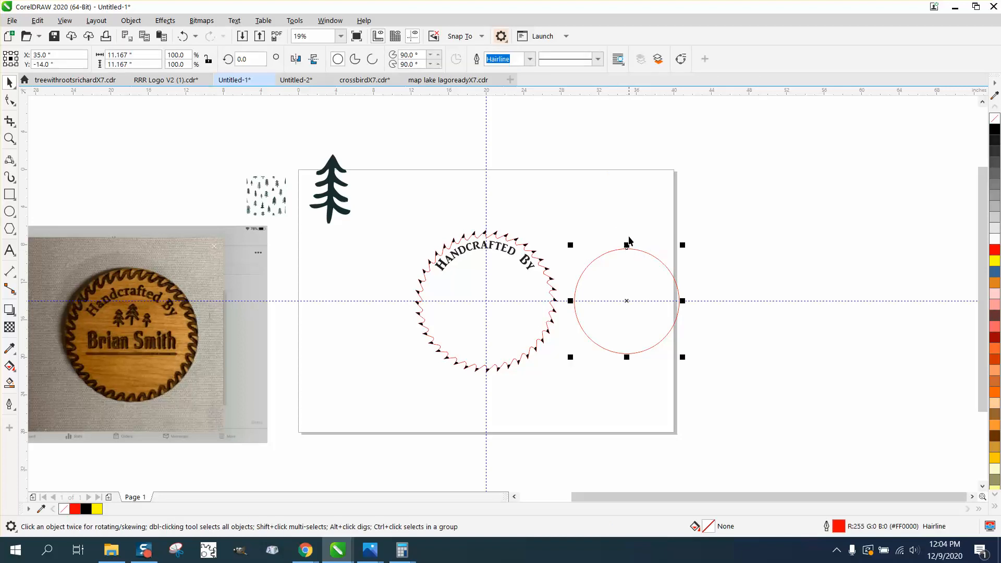
key(Delete)
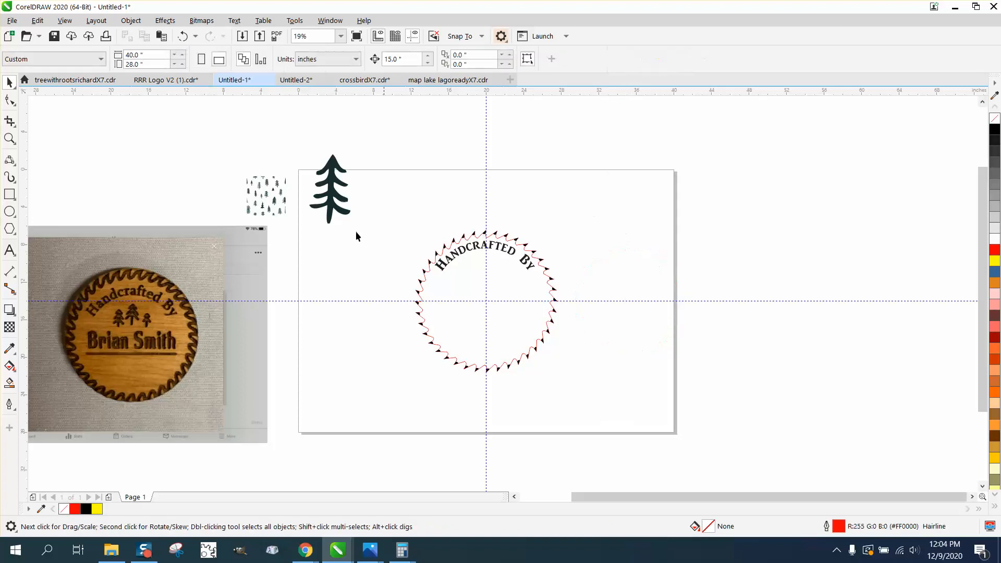
click(12, 252)
click(43, 251)
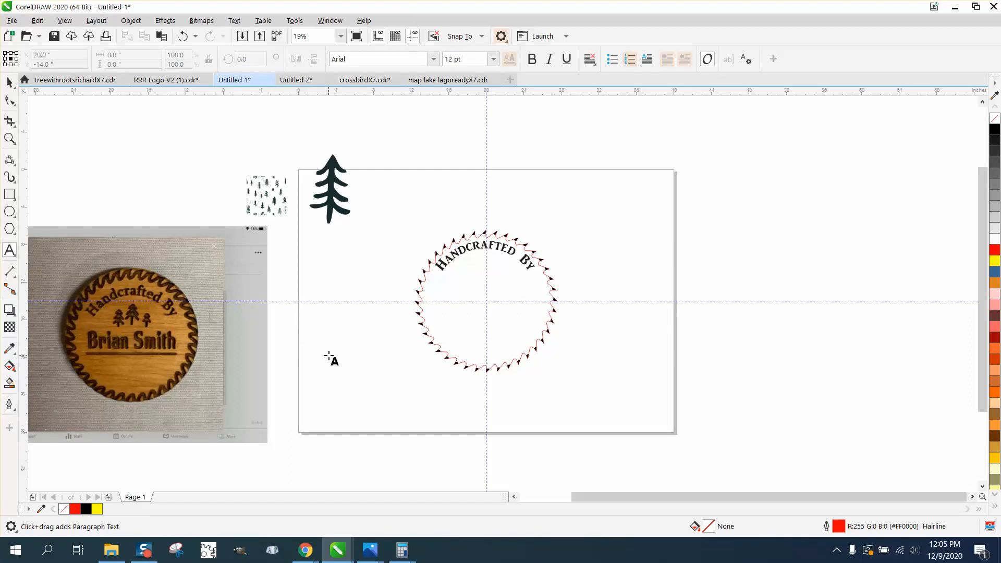
drag(329, 356, 340, 350)
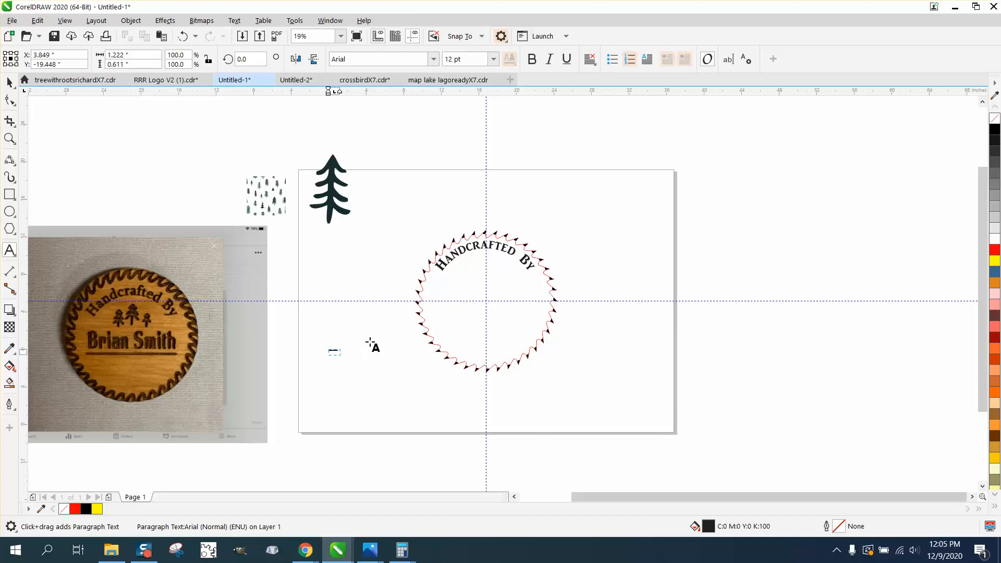
click(334, 352)
click(9, 84)
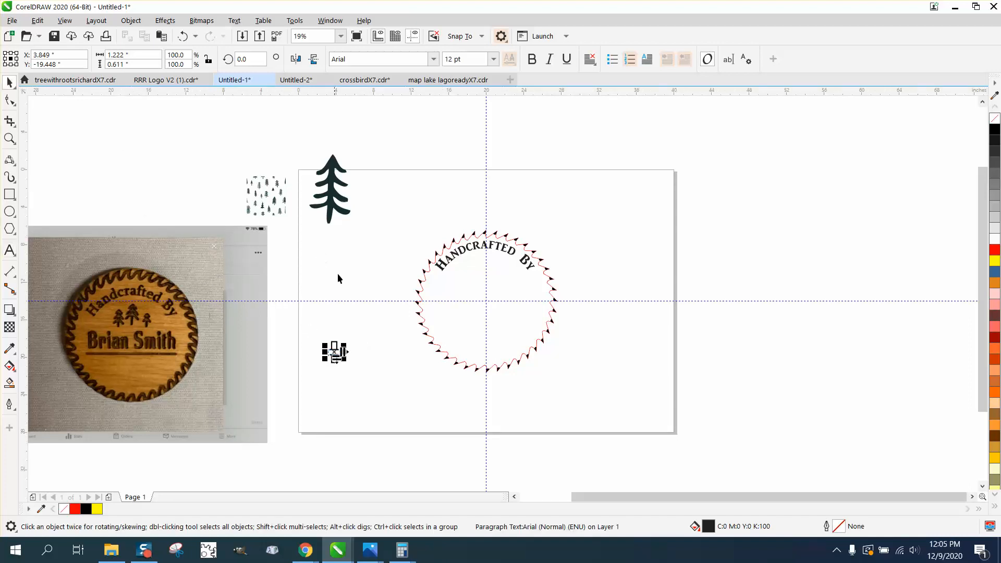
click(337, 351)
key(Delete)
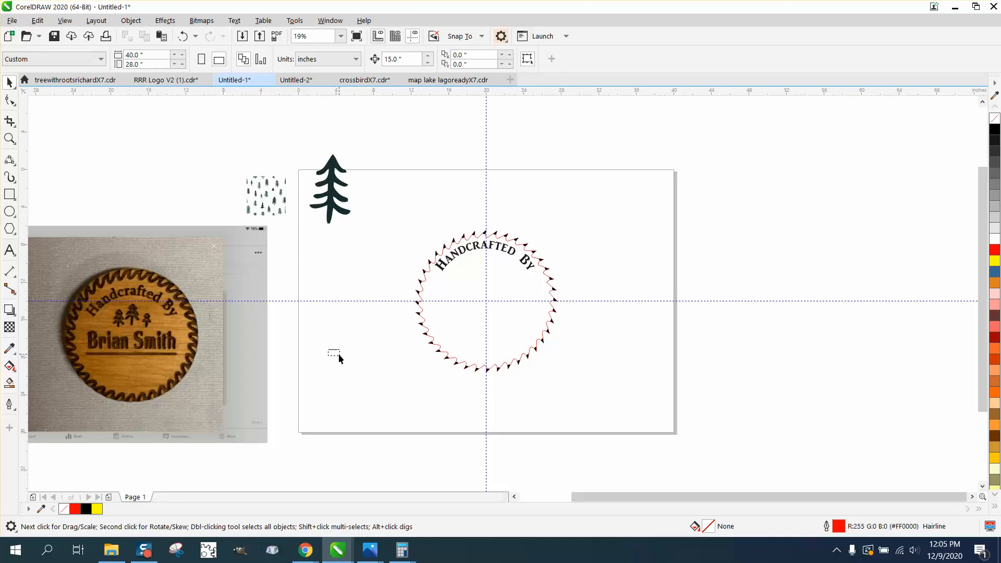
click(339, 354)
key(Delete)
Add the name as bold 24 pt Arial artistic text in the empty area below and left of the toothed ring.
click(9, 251)
click(344, 384)
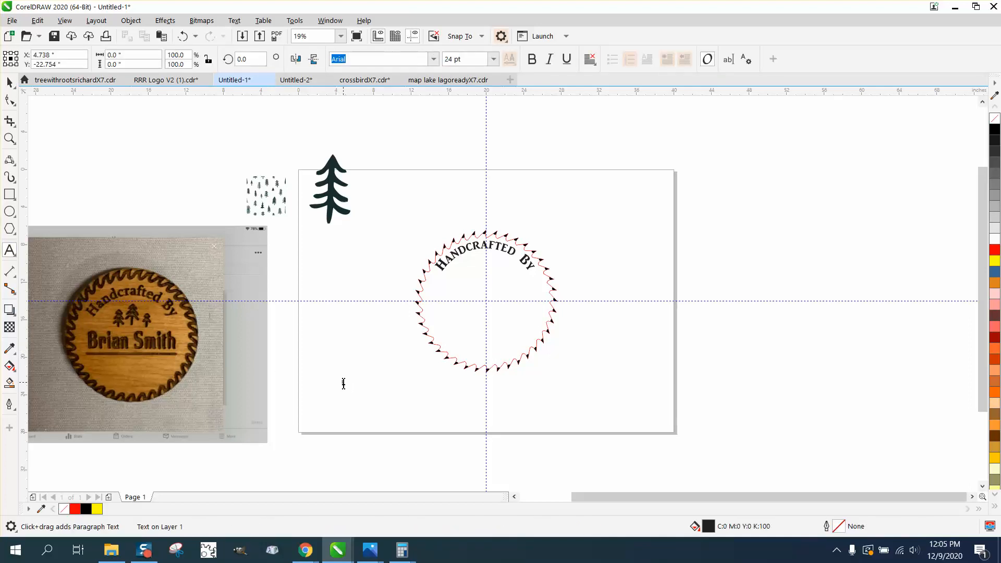
key(ctrl+b)
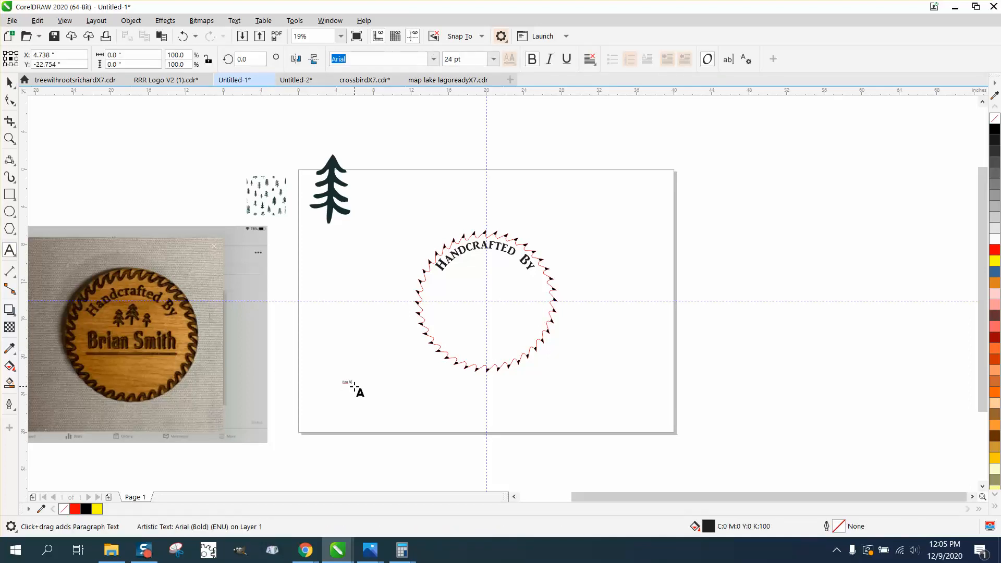
Enlarge the name text to about 161 pt and add its missing first letter.
click(366, 353)
drag(362, 387, 446, 402)
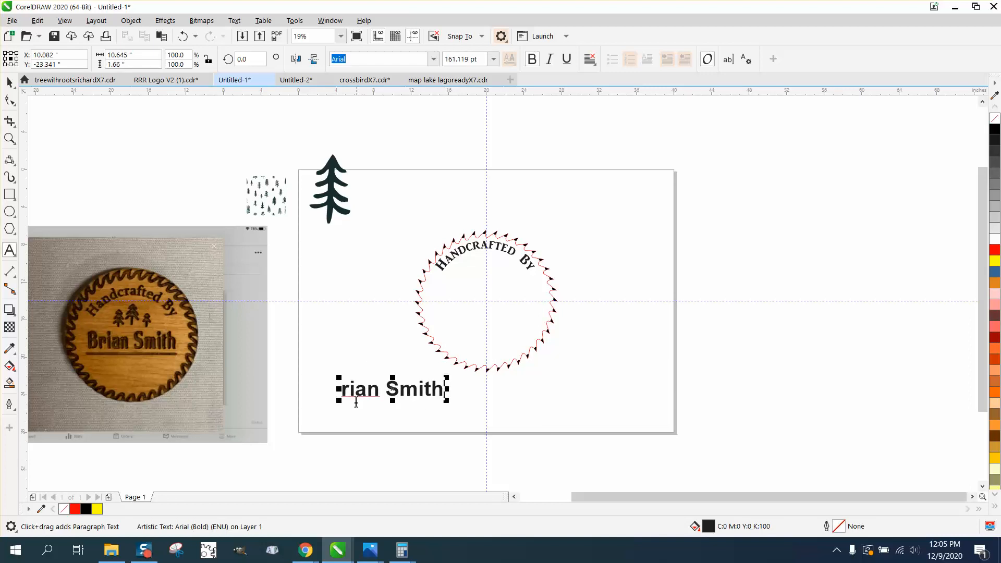
drag(341, 388, 341, 388)
text(B)
key(BackSpace)
click(346, 390)
text(B)
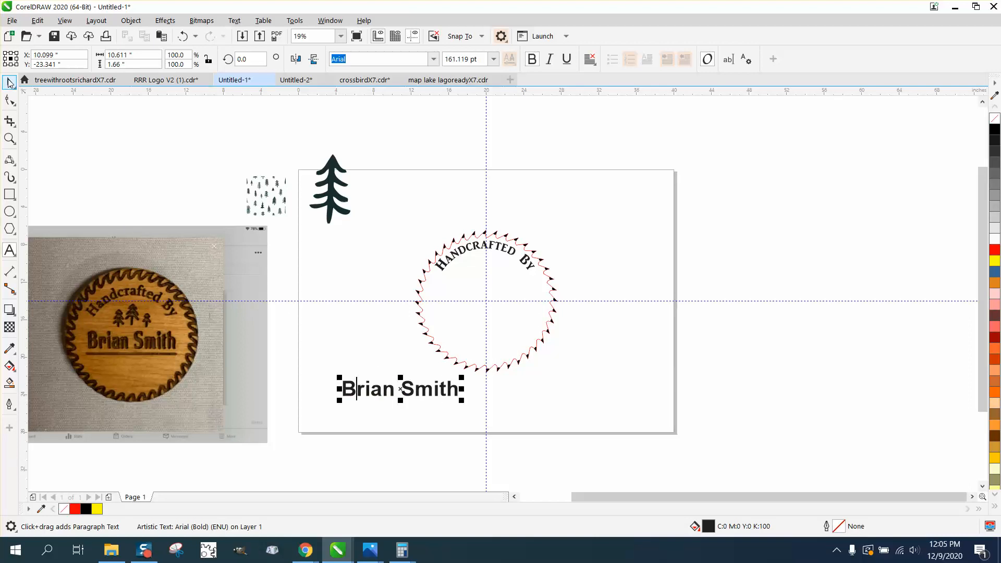
Change the name's font to AR JULIAN and centre the text on the page inside the toothed ring.
click(9, 82)
click(434, 59)
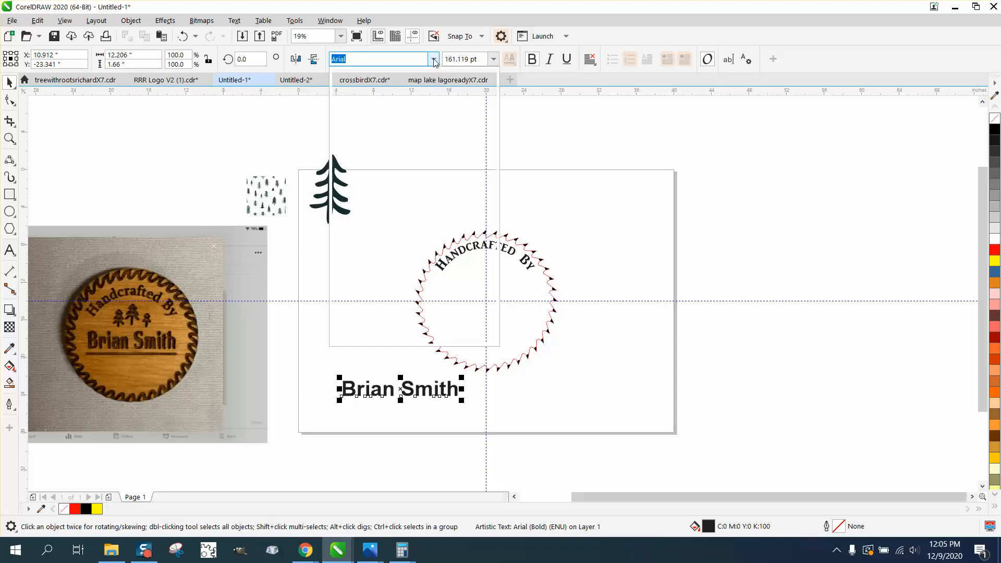
click(401, 96)
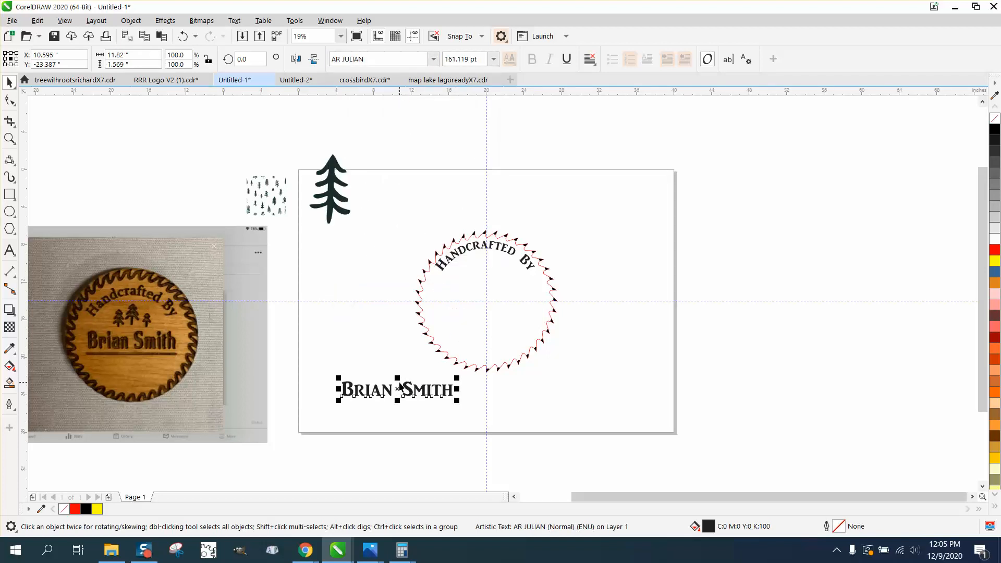
key(p)
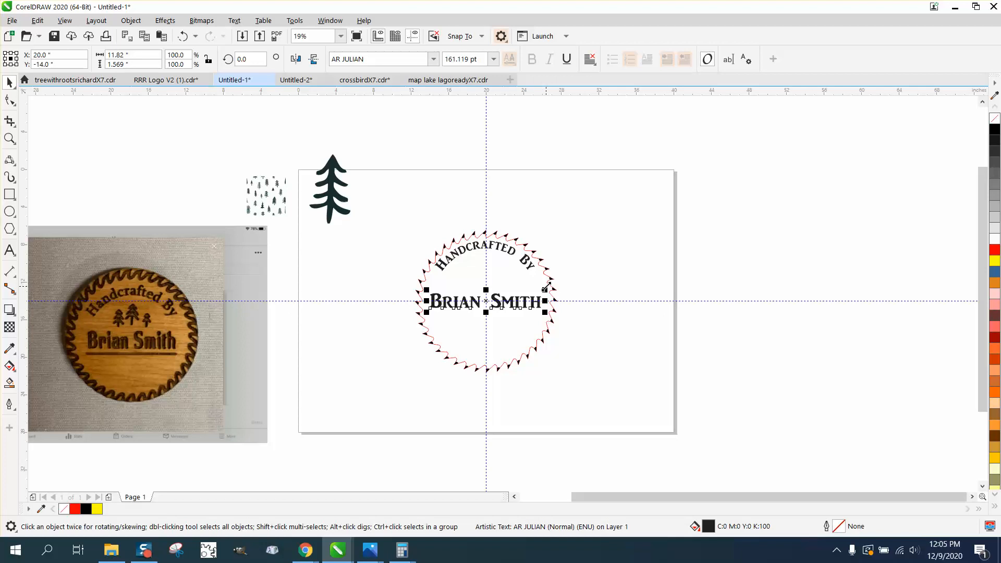
Shrink the name to about 147 pt so it clears the toothed ring, keeping it centred on the page.
mouse_move(545, 290)
mouse_down()
mouse_move(509, 297)
mouse_move(552, 287)
mouse_up()
key(p)
key(p)
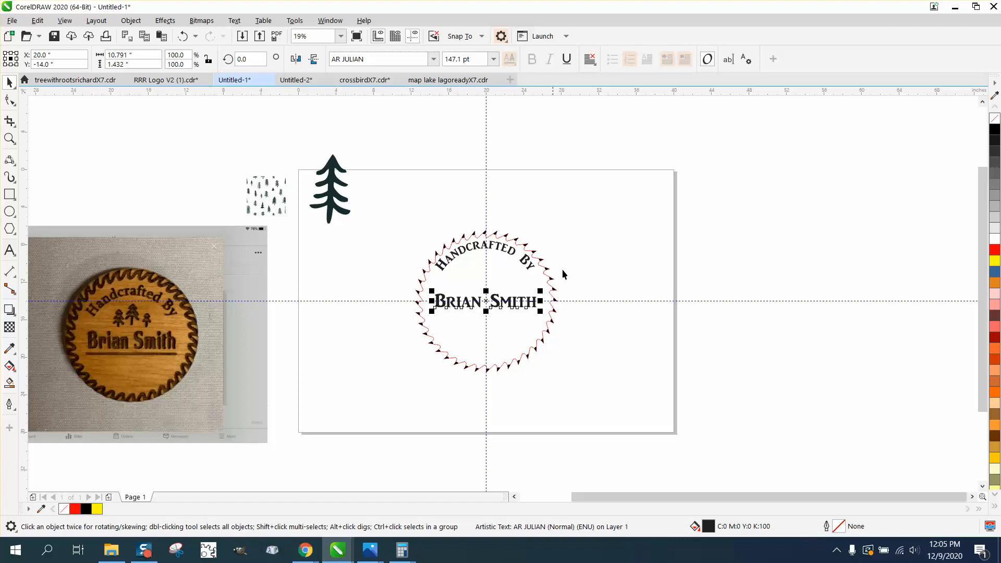
Set a smaller nudge distance and nudge the name straight down to Y -16.5 inches.
click(627, 230)
drag(412, 59, 367, 65)
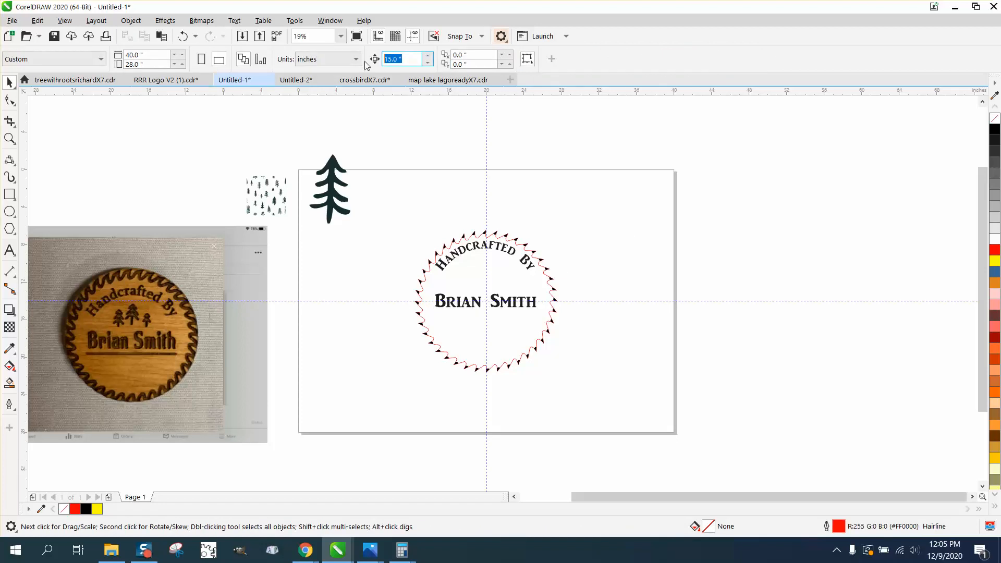
text(.2)
click(511, 308)
key(Down)
key(Down)
key(Down)
key(Down)
key(Down)
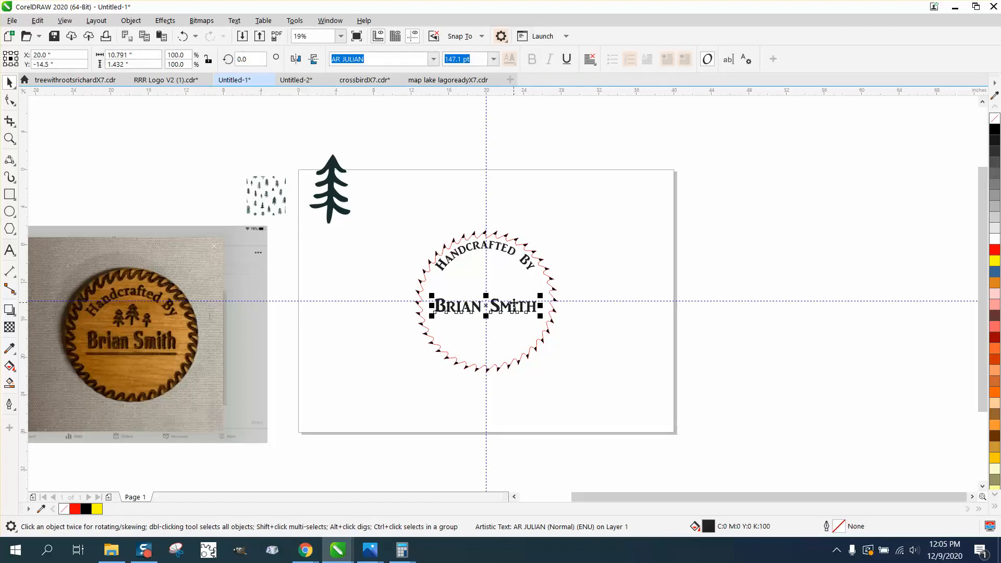
key(Down)
key(Down)
key(Down)
key(Down)
key(Down)
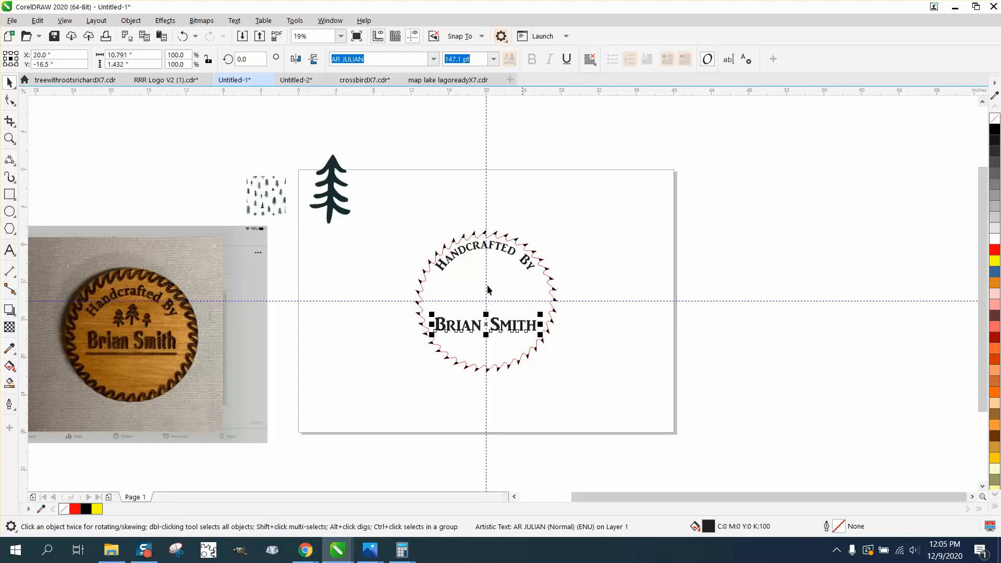
Scale the large tree down to about 1.96 by 3.30 inches and centre it on the page.
click(13, 141)
drag(232, 162, 391, 232)
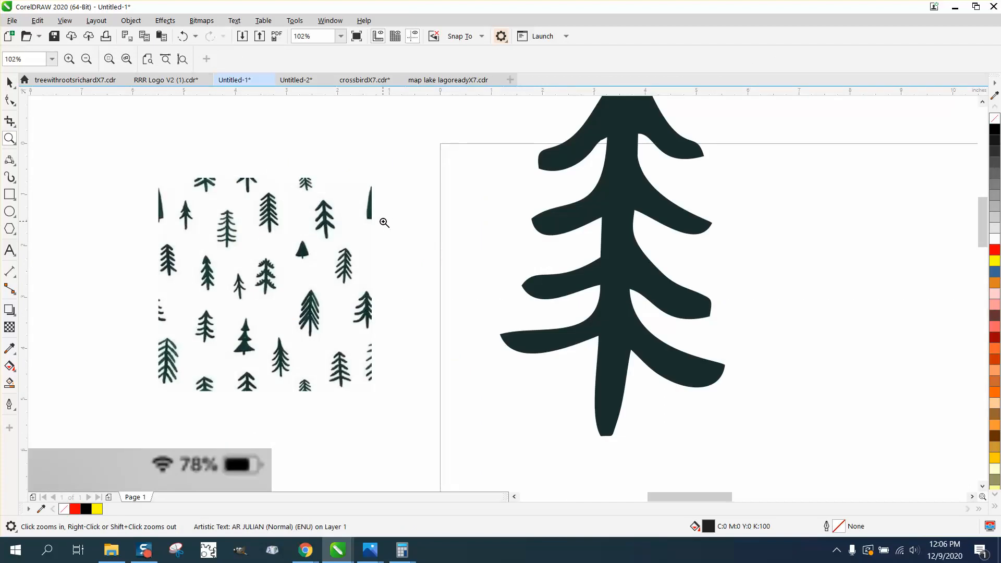
right_click(279, 234)
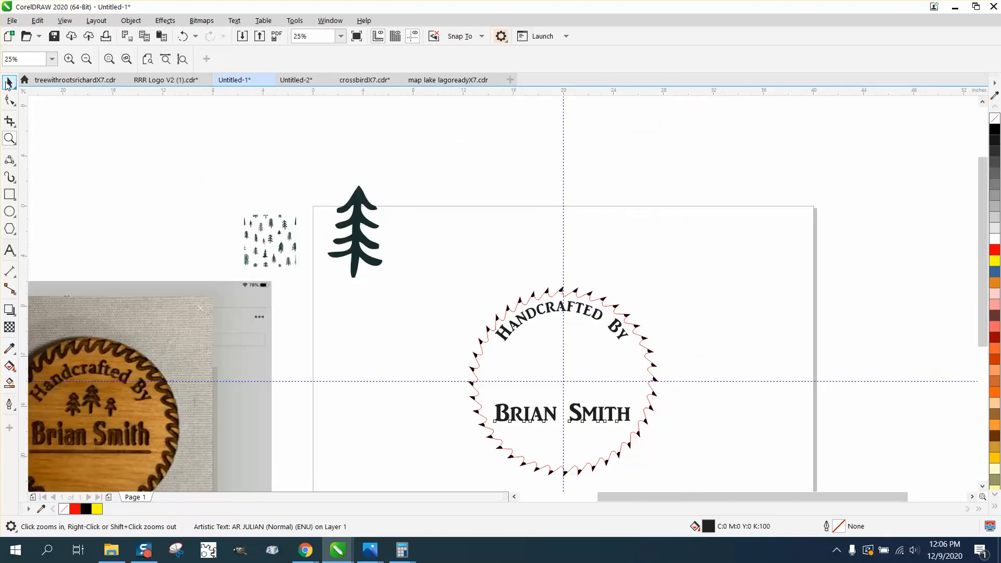
click(8, 83)
click(353, 196)
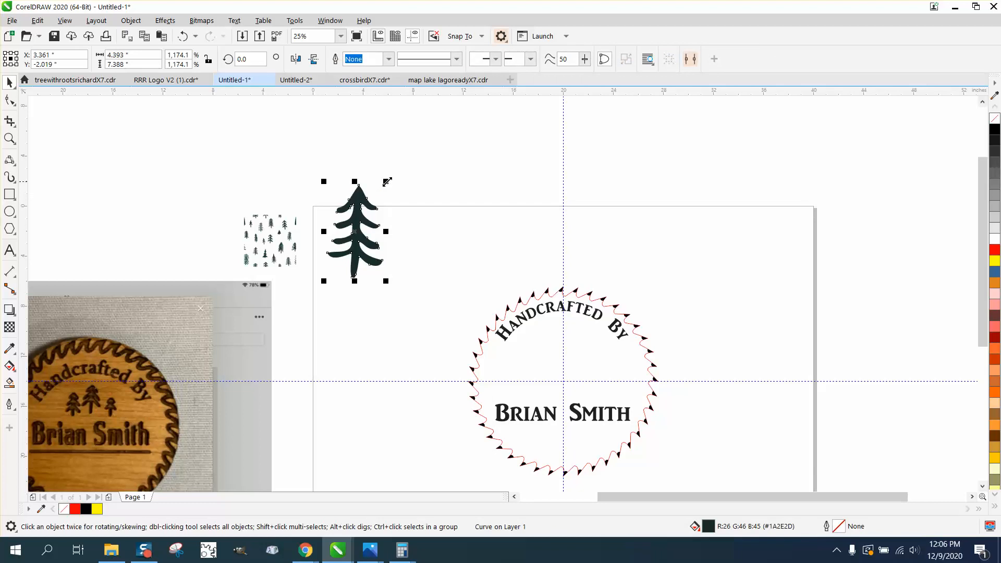
drag(387, 181, 357, 243)
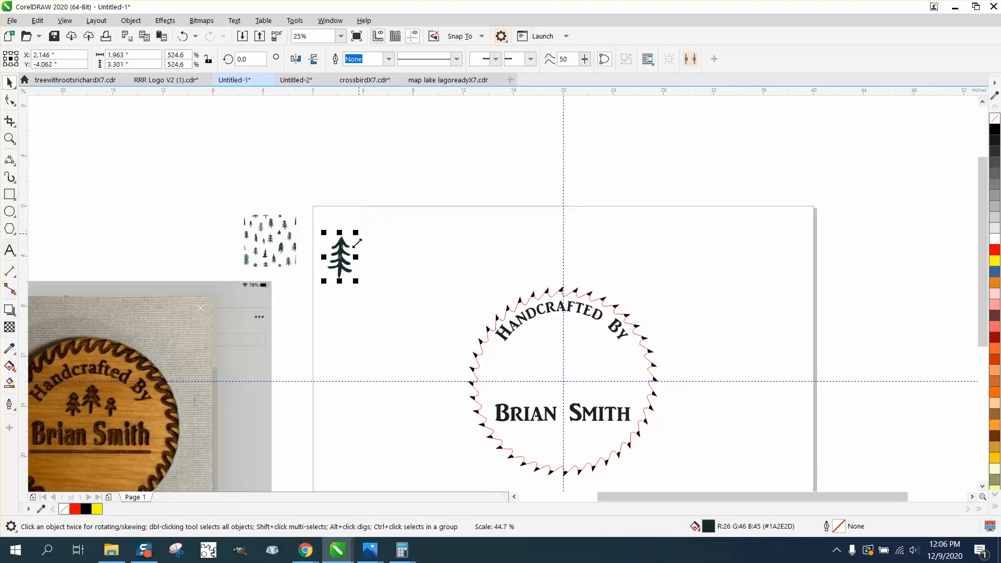
key(p)
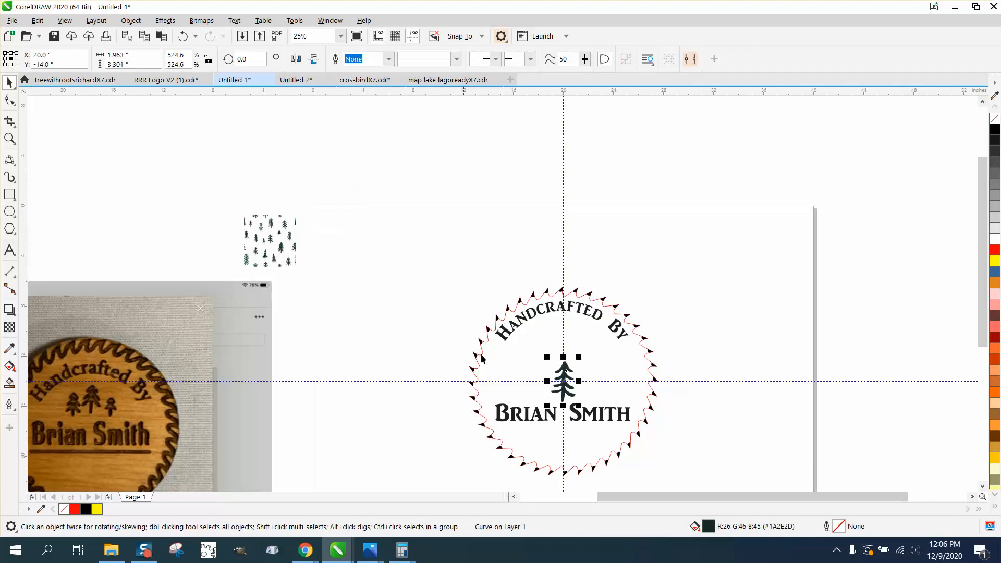
Nudge the tree up to Y -12.5 inches, between the curved text and the name.
key(Up)
key(Up)
key(Up)
key(Up)
key(Up)
key(Up)
key(Up)
key(Up)
key(Up)
key(Up)
key(Up)
key(Up)
key(Up)
key(Up)
key(Up)
Place a duplicate of the tree just to the left of the centre tree.
click(9, 138)
drag(467, 279, 737, 463)
key(space)
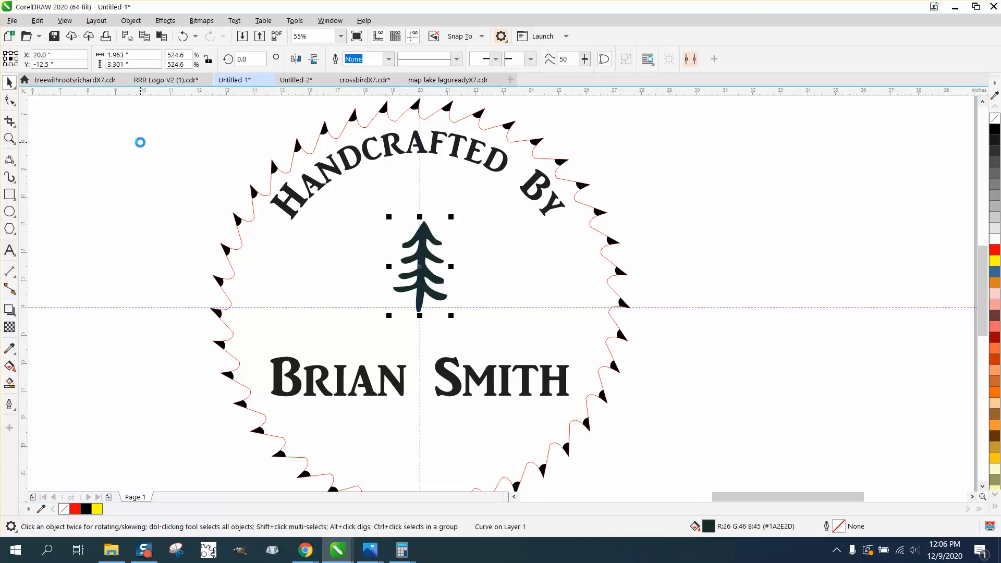
drag(425, 266, 361, 267)
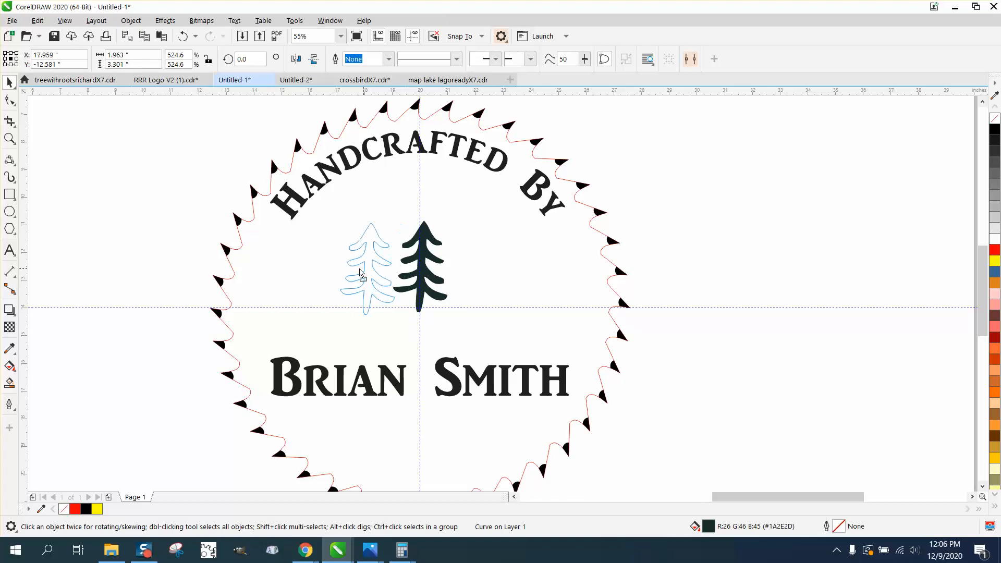
right_click(362, 267)
Scale the left tree down to about 1.45 by 2.44 inches and move it closer to the centre tree.
click(387, 219)
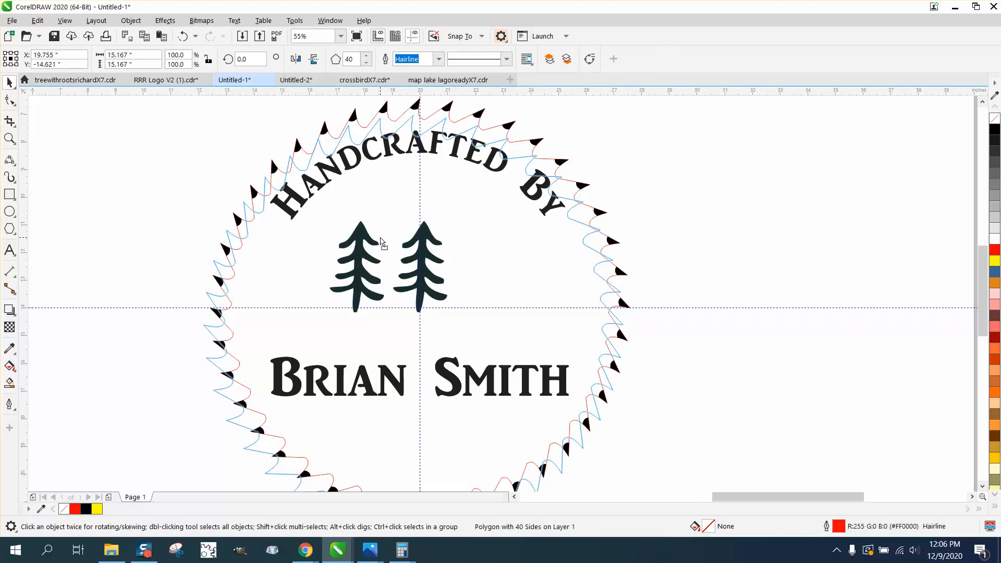
click(191, 43)
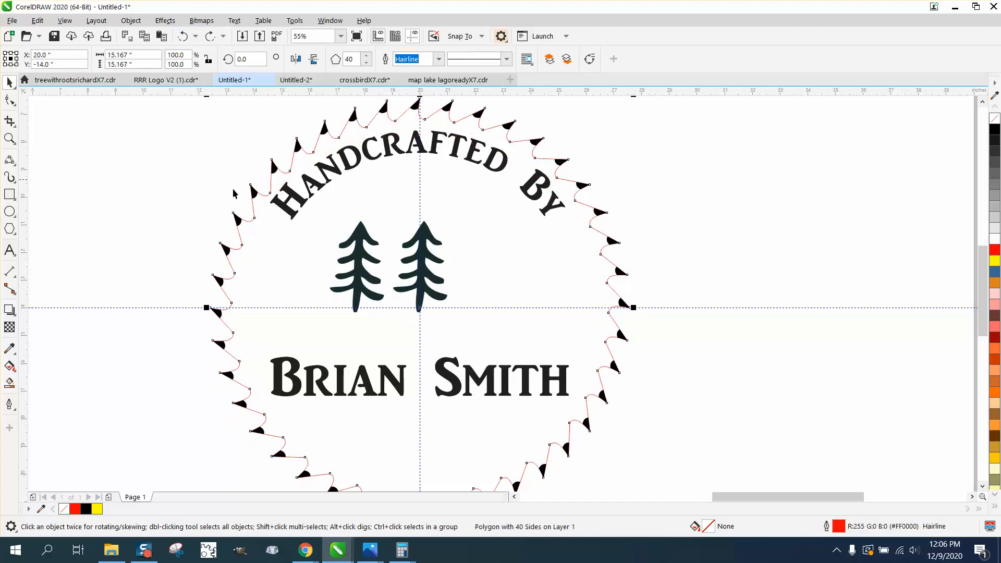
click(373, 244)
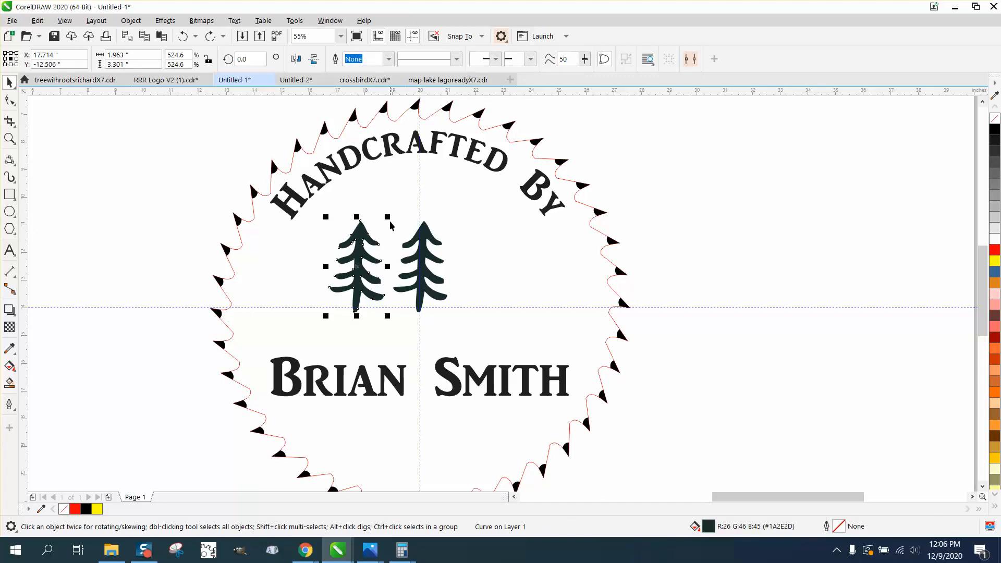
drag(387, 220, 374, 243)
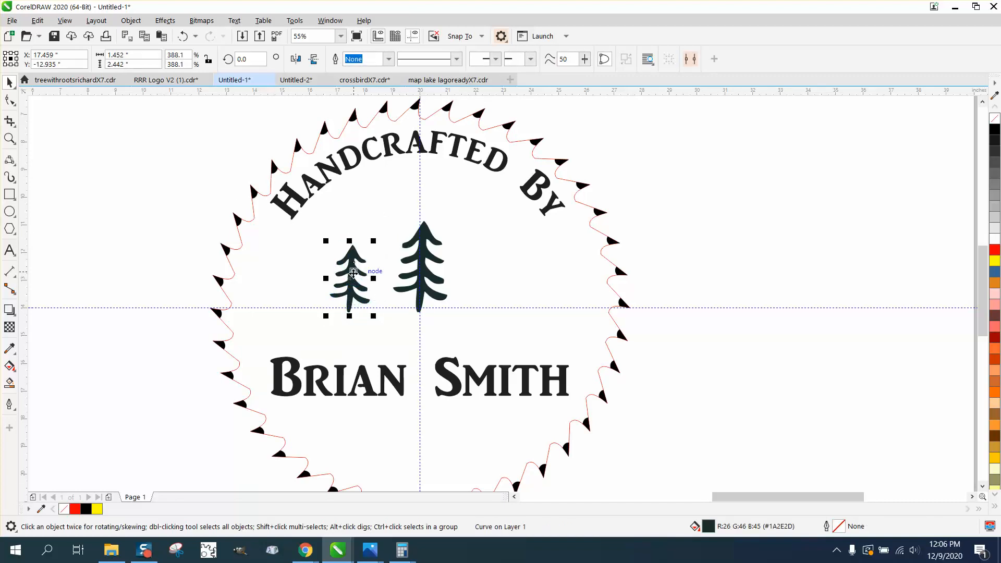
drag(353, 275, 367, 268)
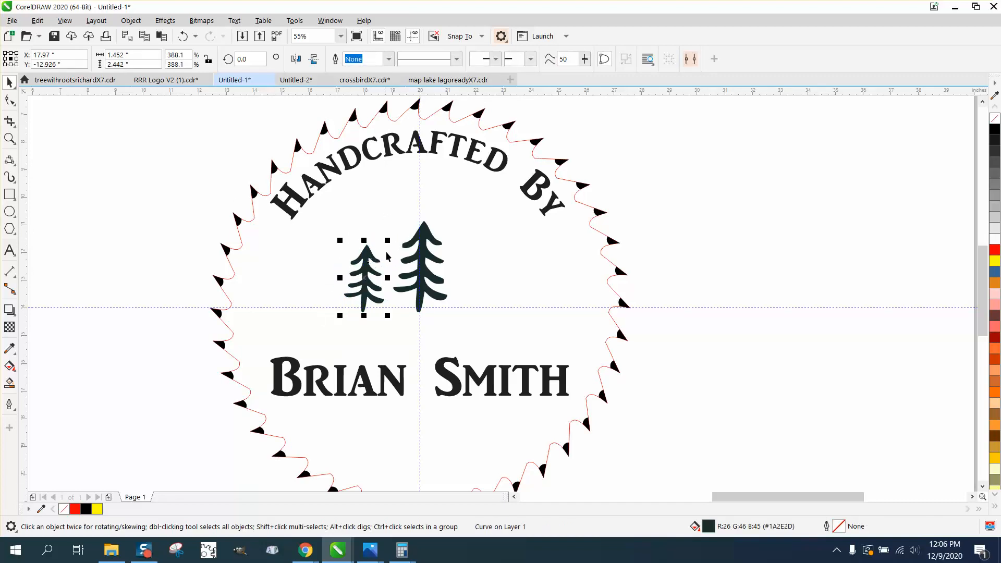
Place a duplicate of the centre tree directly to its right.
click(431, 239)
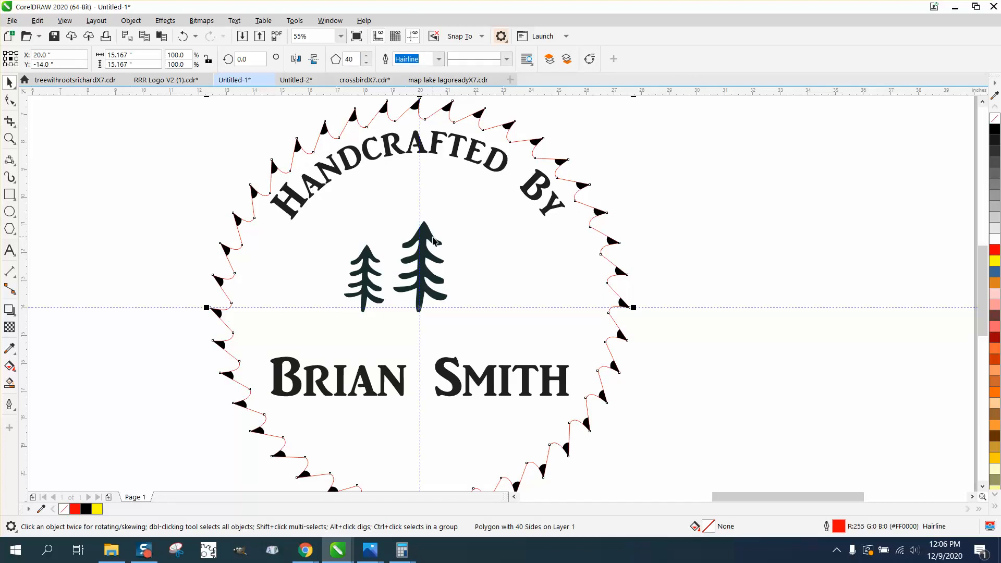
click(439, 243)
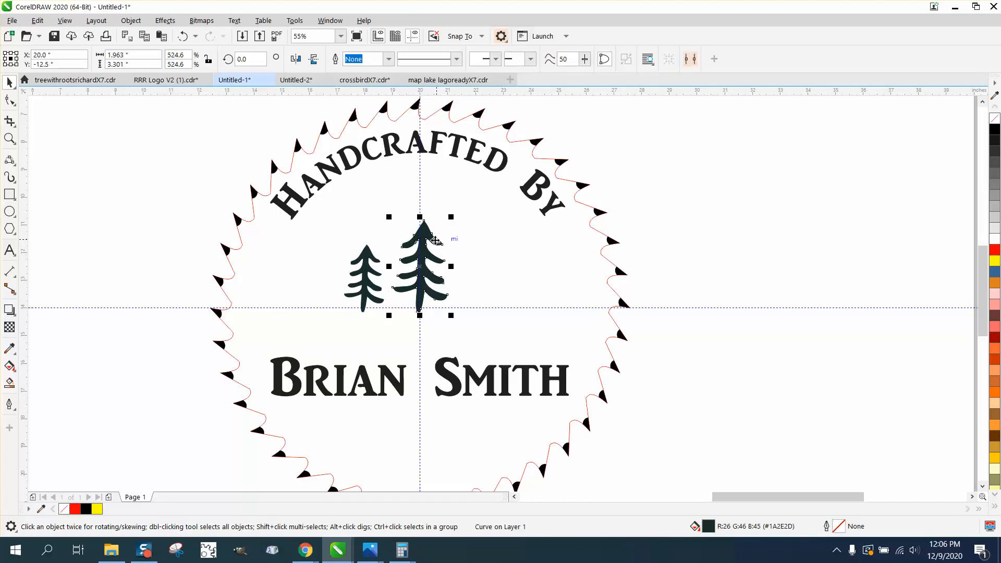
drag(421, 280, 467, 280)
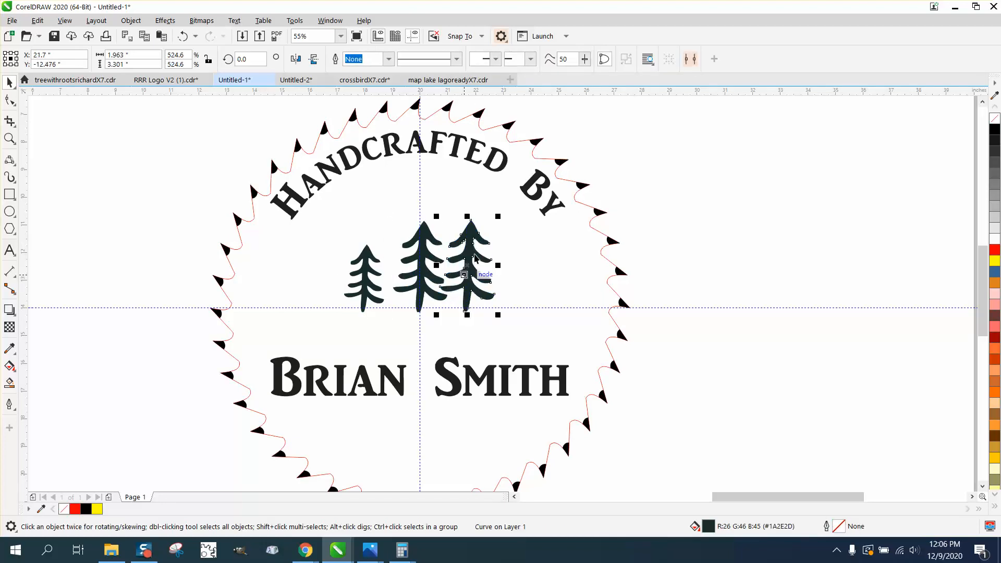
Scale the right tree down to about 1.20 by 2.02 inches, remove its fill and give it a red outline.
drag(498, 223, 490, 241)
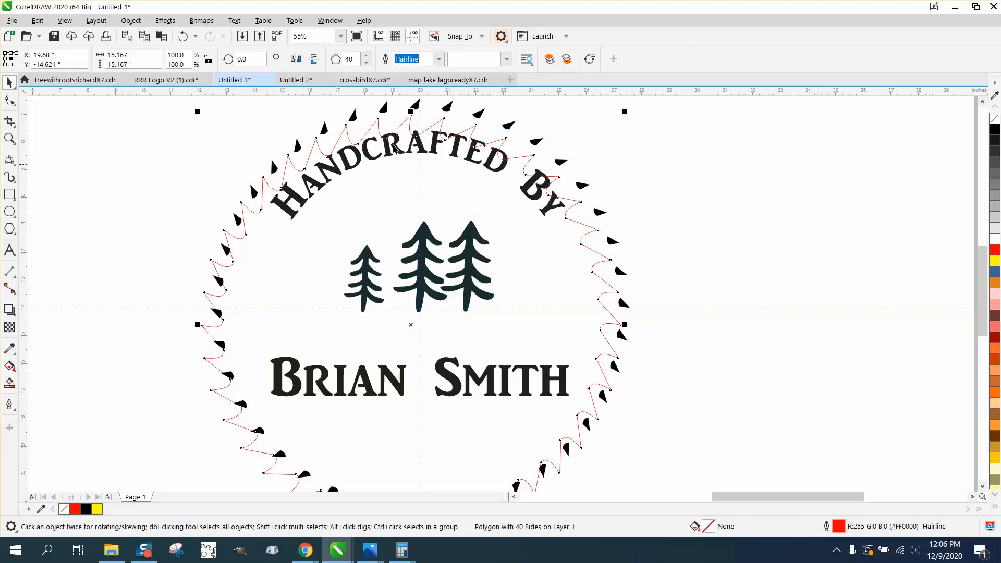
key(ctrl+z)
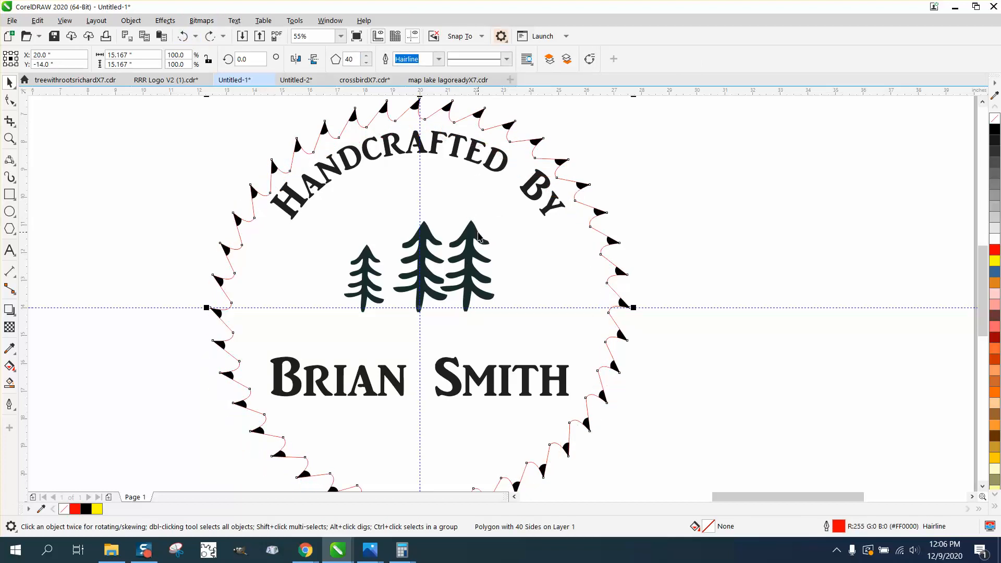
click(483, 234)
drag(499, 216, 471, 269)
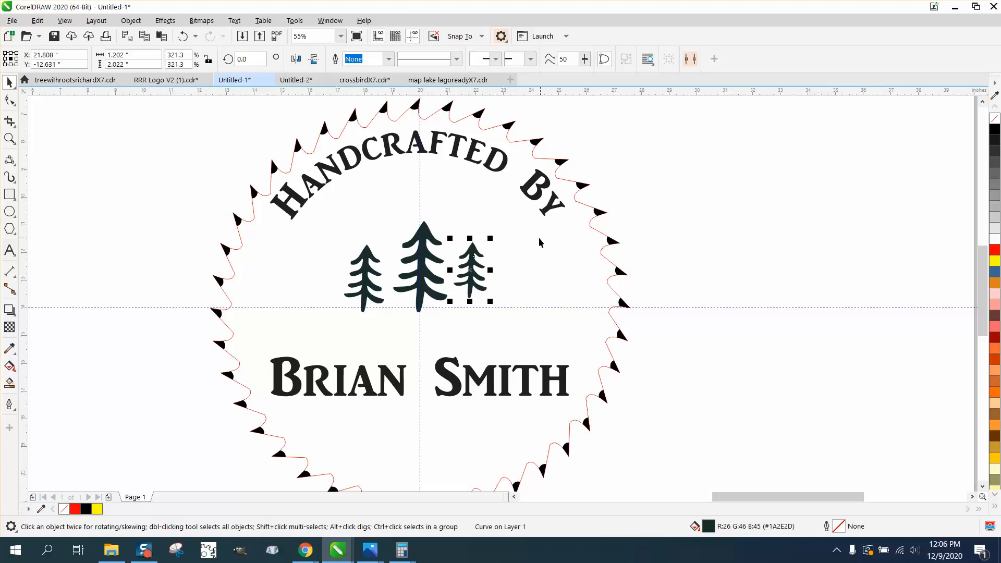
click(995, 119)
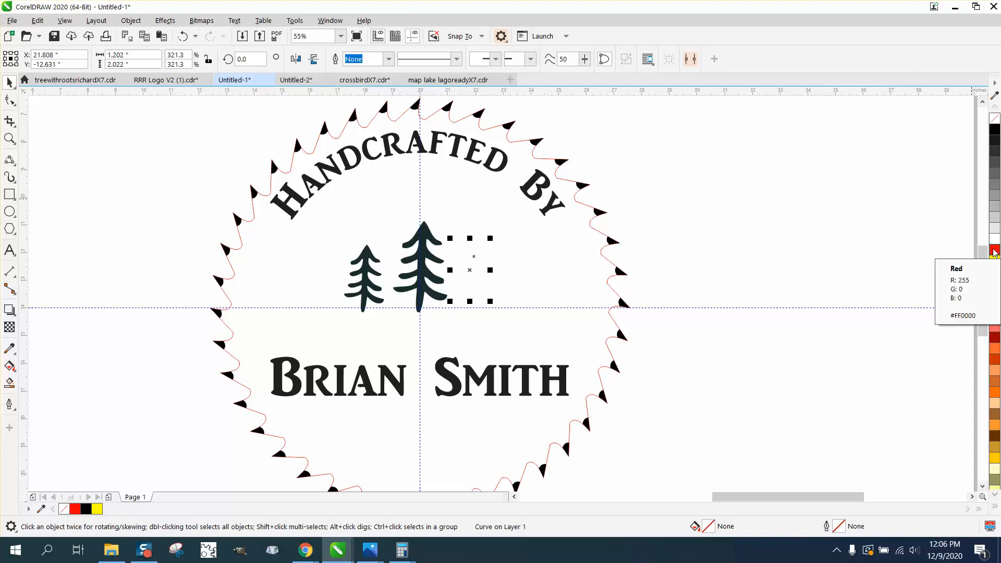
right_click(995, 252)
Add a curve node on each side of the right tree's trunk, just above its lowest pair of branches.
click(10, 139)
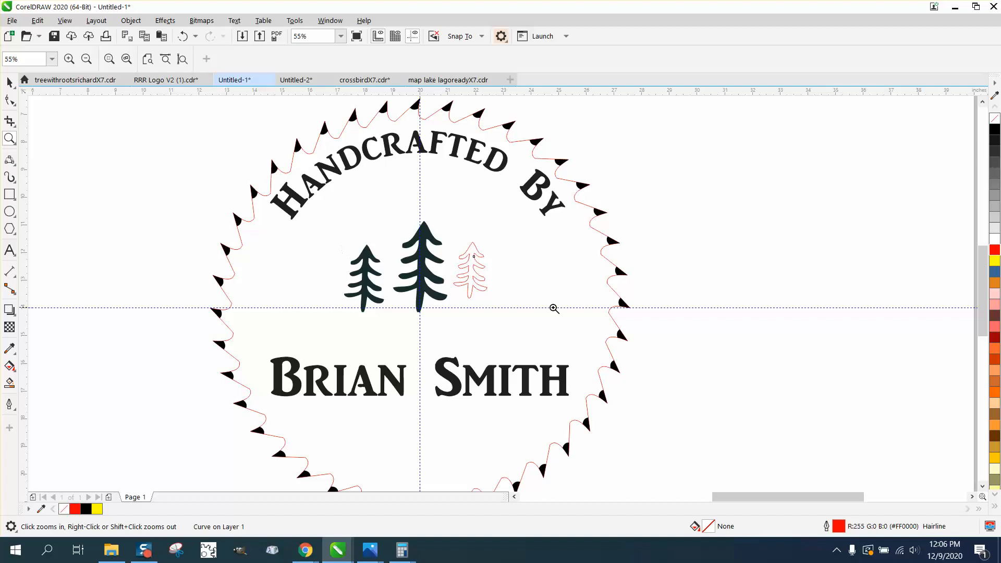
drag(429, 264, 552, 326)
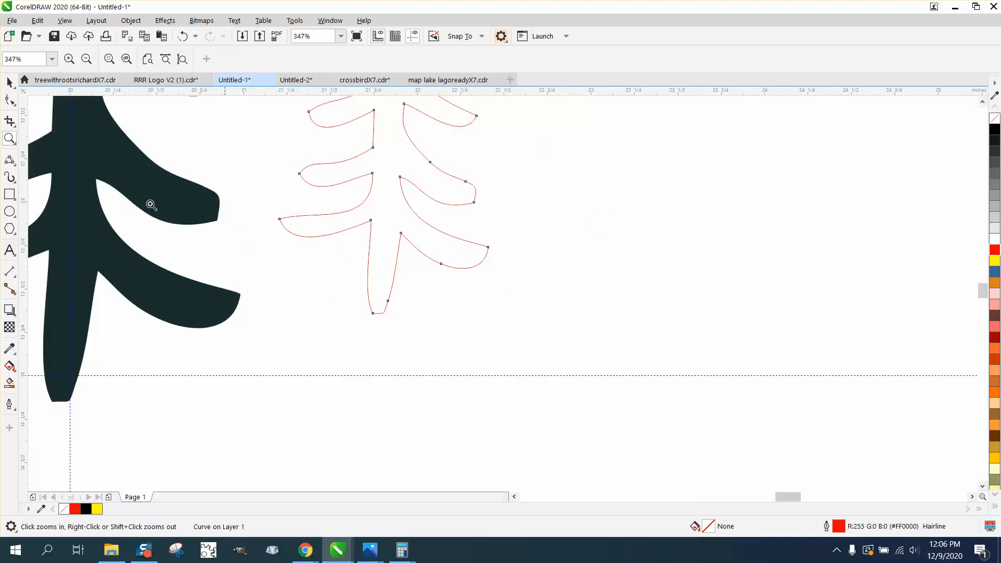
click(12, 140)
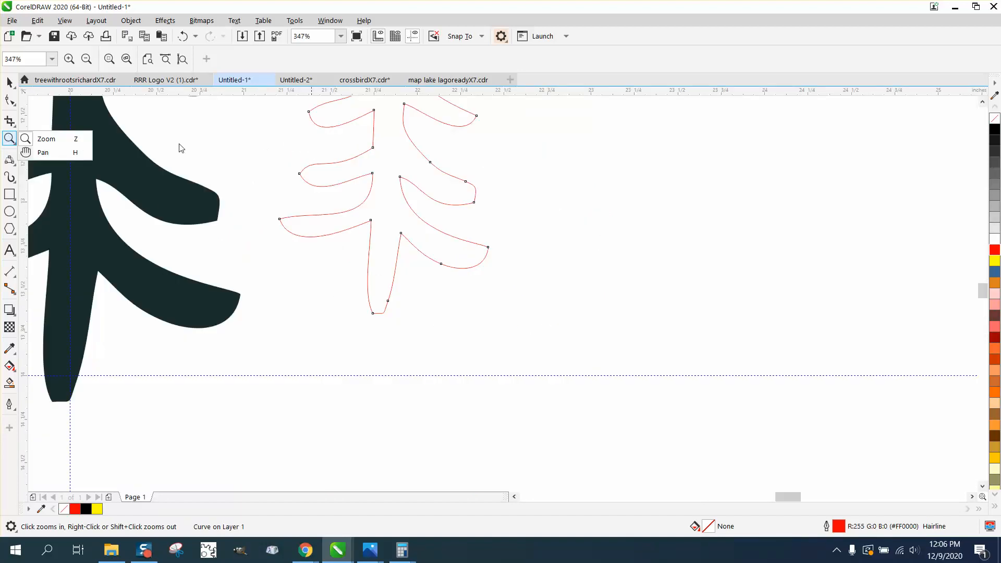
click(68, 139)
drag(275, 150, 605, 317)
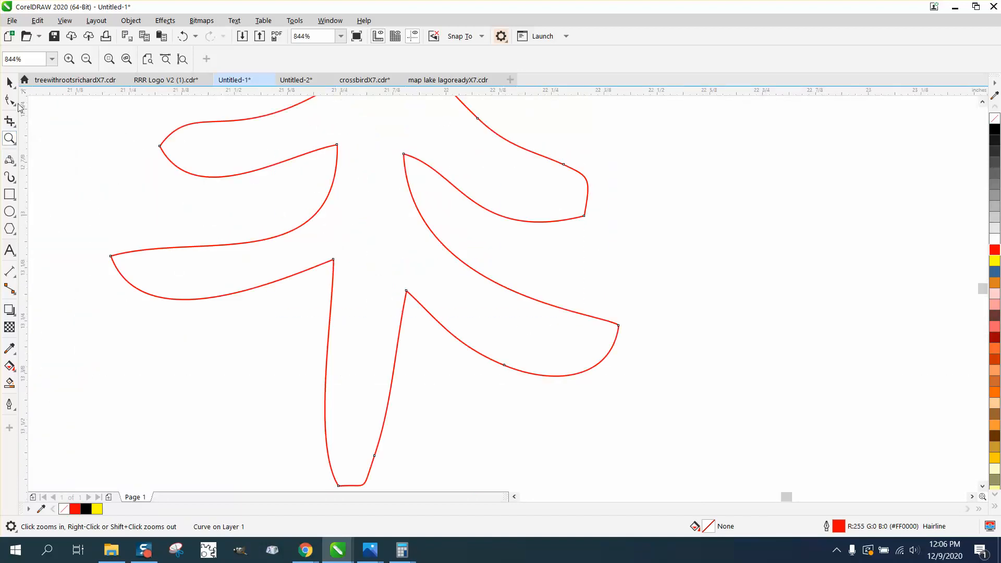
click(9, 100)
double_click(327, 198)
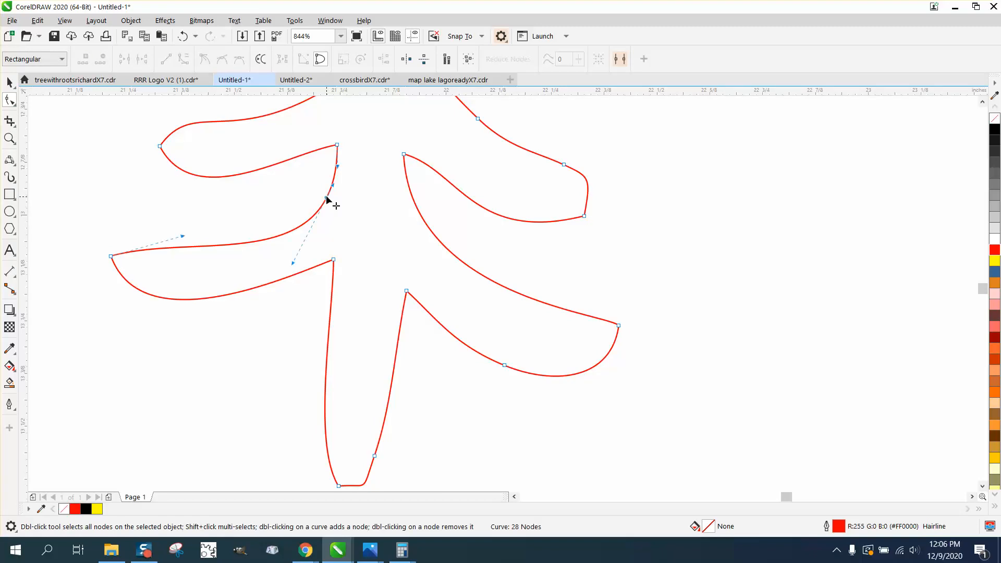
double_click(417, 209)
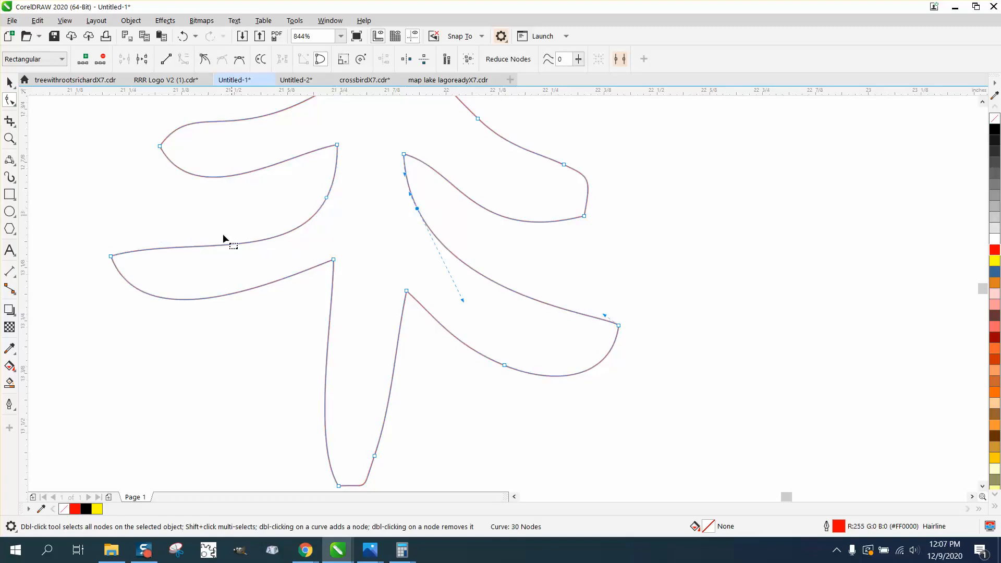
Delete the tip nodes of the right tree's lowest left and lowest right branches.
drag(92, 227, 168, 301)
key(Delete)
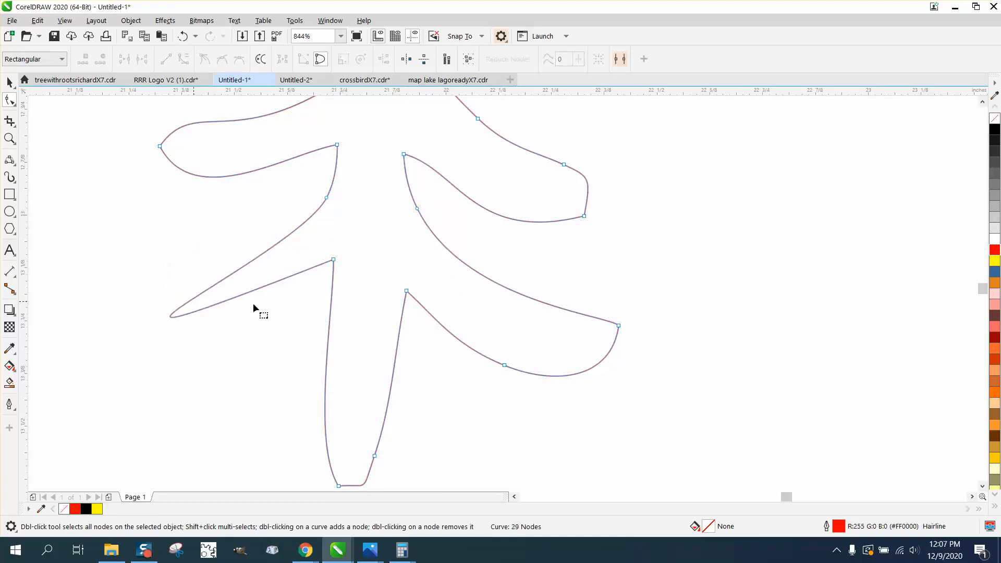
drag(648, 429, 652, 428)
key(Delete)
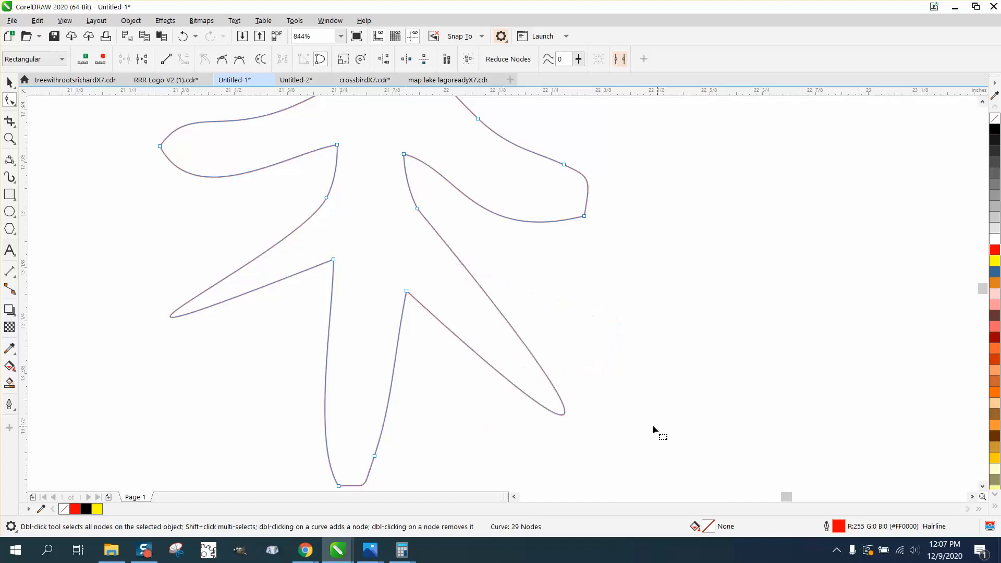
Try breaking the right tree's outline apart at the two trunk nodes beside the lowest left branch, and undo it.
drag(284, 191, 379, 281)
right_click(334, 260)
click(373, 308)
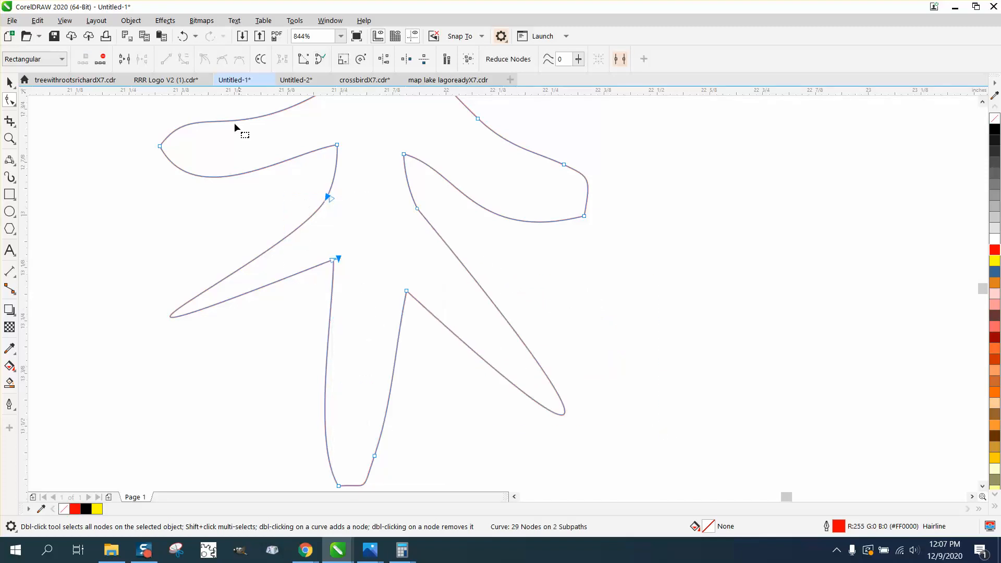
key(ctrl+z)
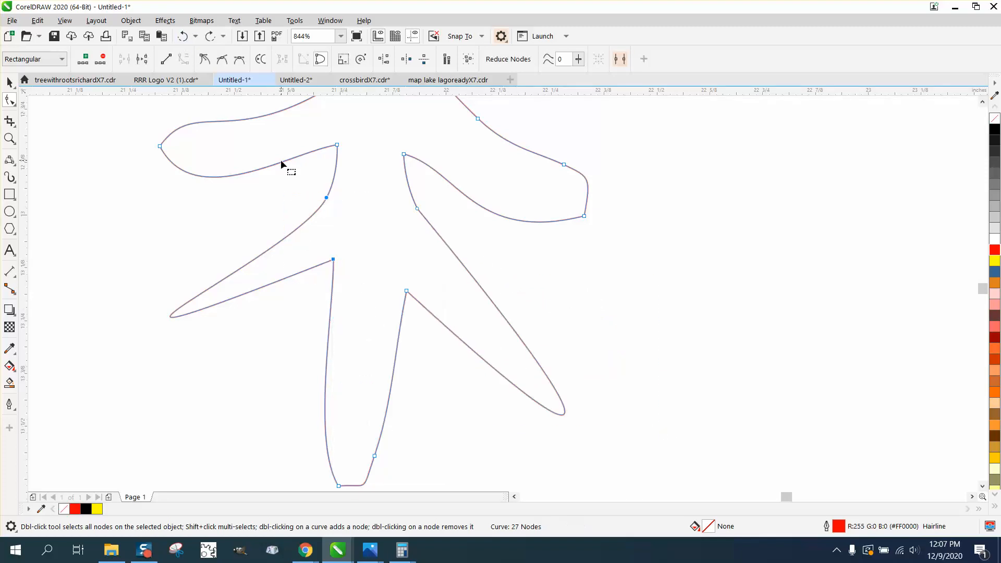
Convert the lowest branch segments on both sides of the right tree's trunk to straight lines, removing those branches.
right_click(336, 259)
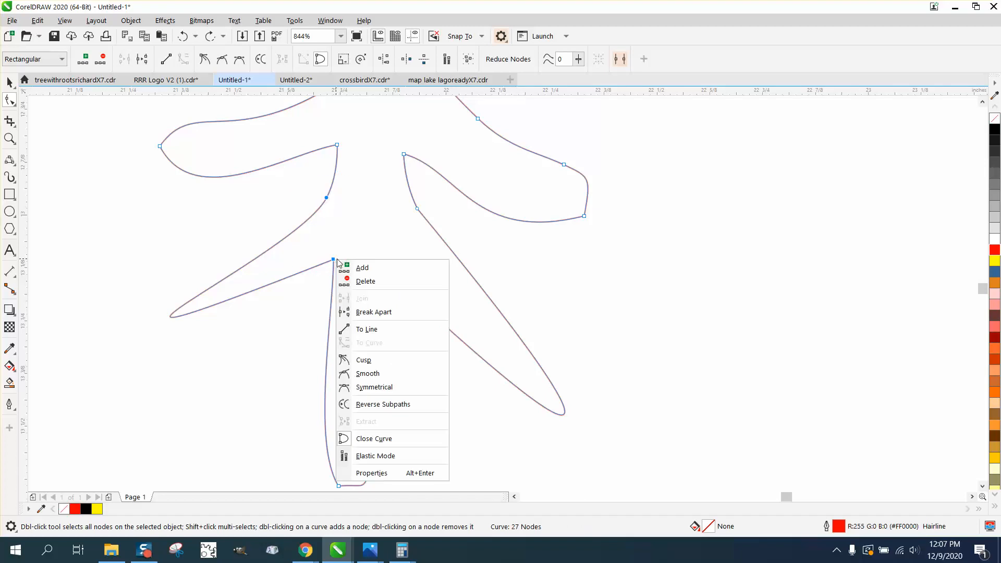
click(367, 327)
drag(441, 318, 412, 292)
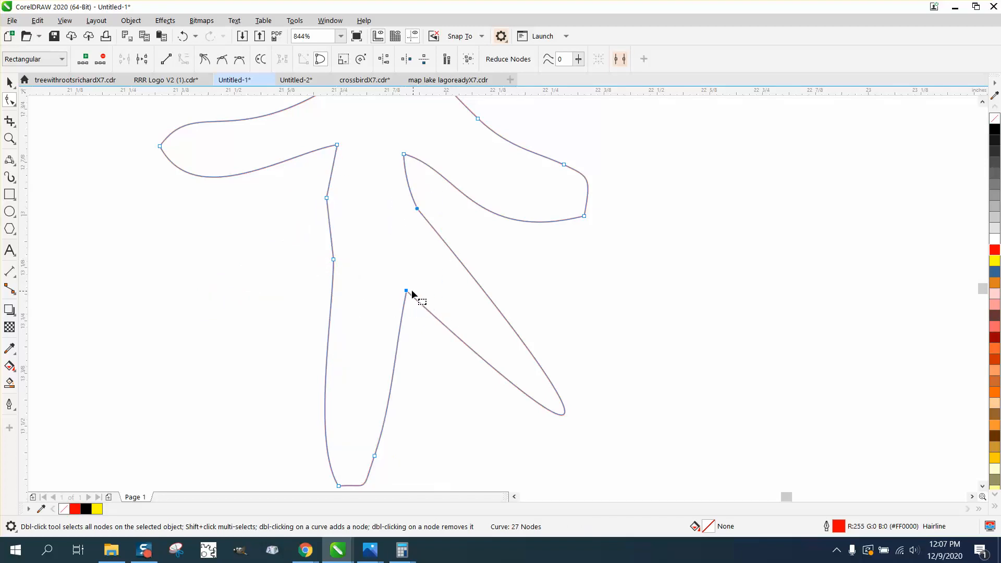
right_click(407, 291)
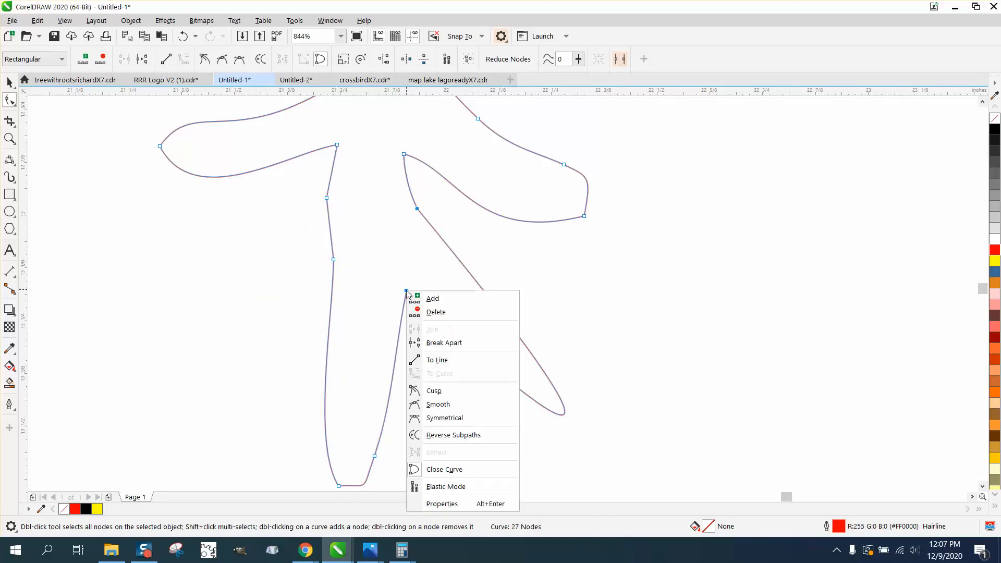
click(440, 360)
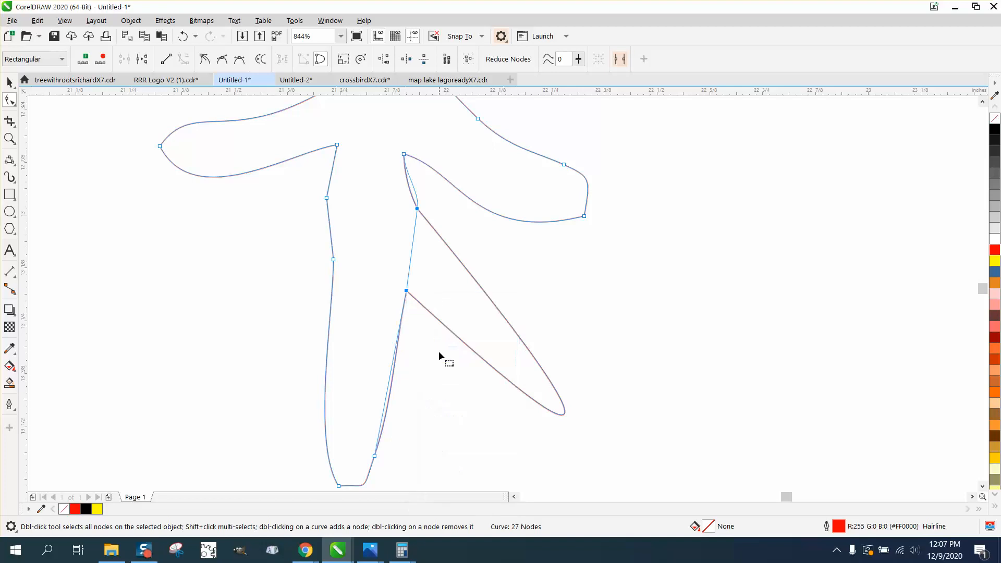
Smooth the right tree's trunk by deleting the added node on each side and the old lower branch node on the right.
click(418, 209)
key(Delete)
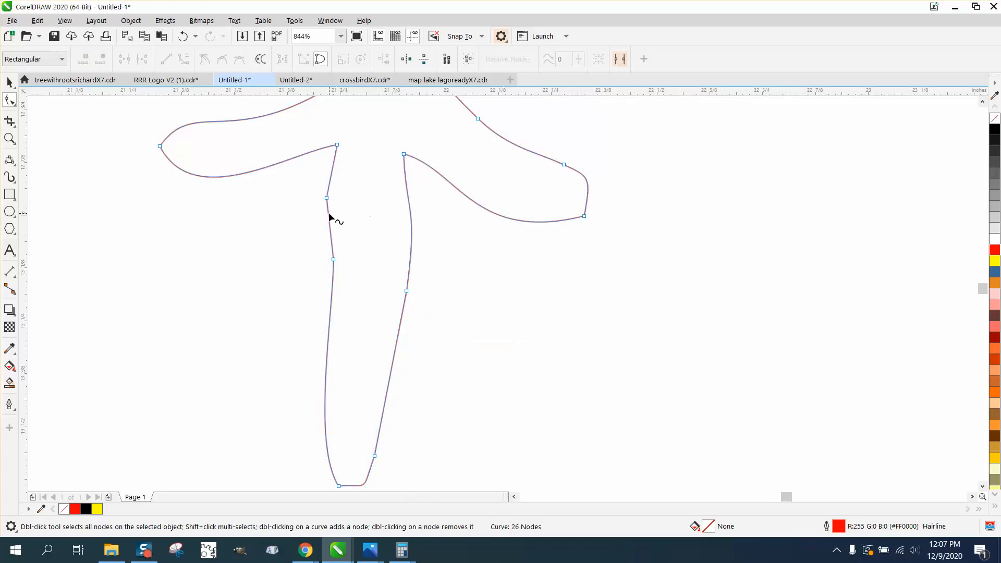
double_click(327, 199)
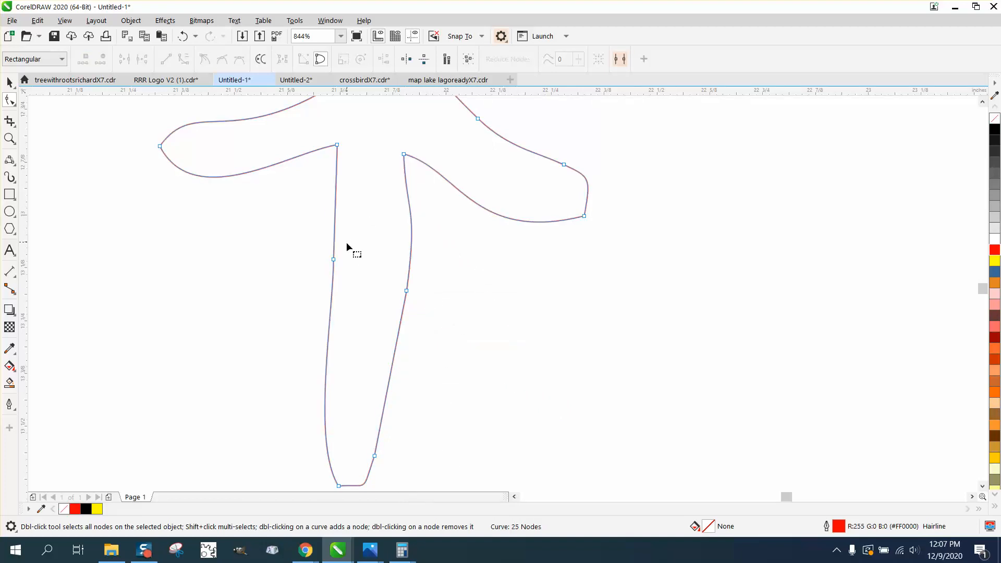
double_click(407, 290)
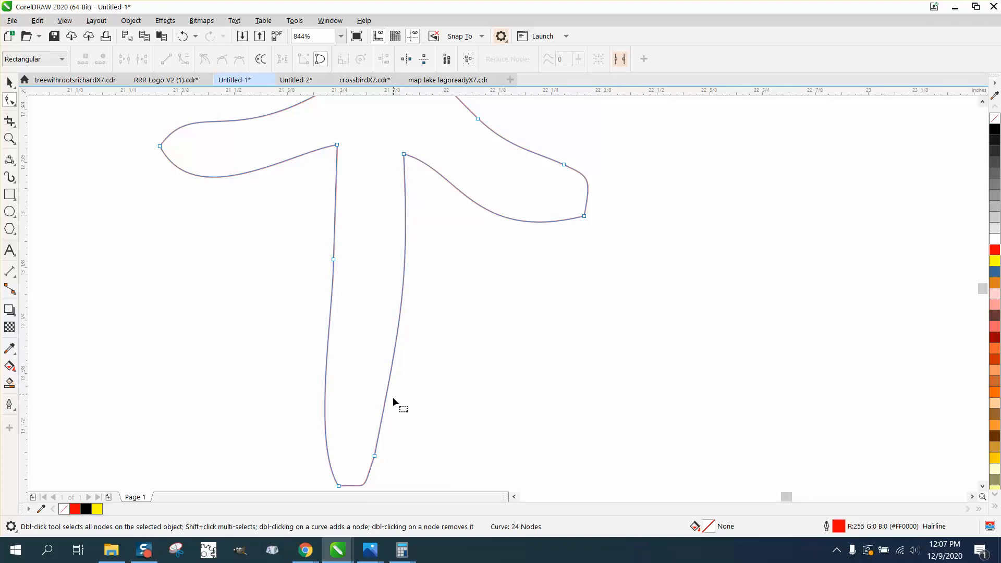
Fill the edited right tree with black and remove its outline.
scroll(370, 327, down, 2)
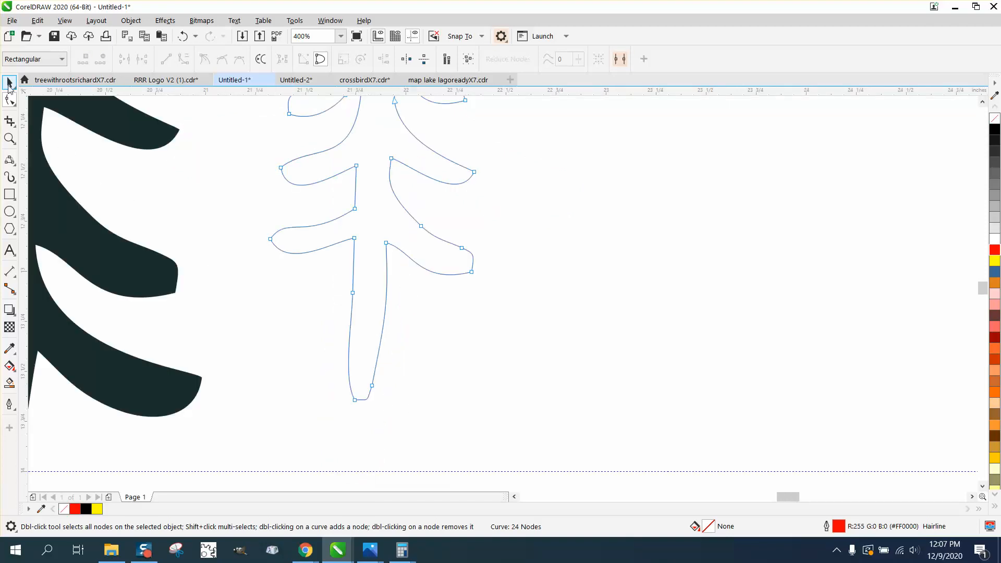
click(10, 82)
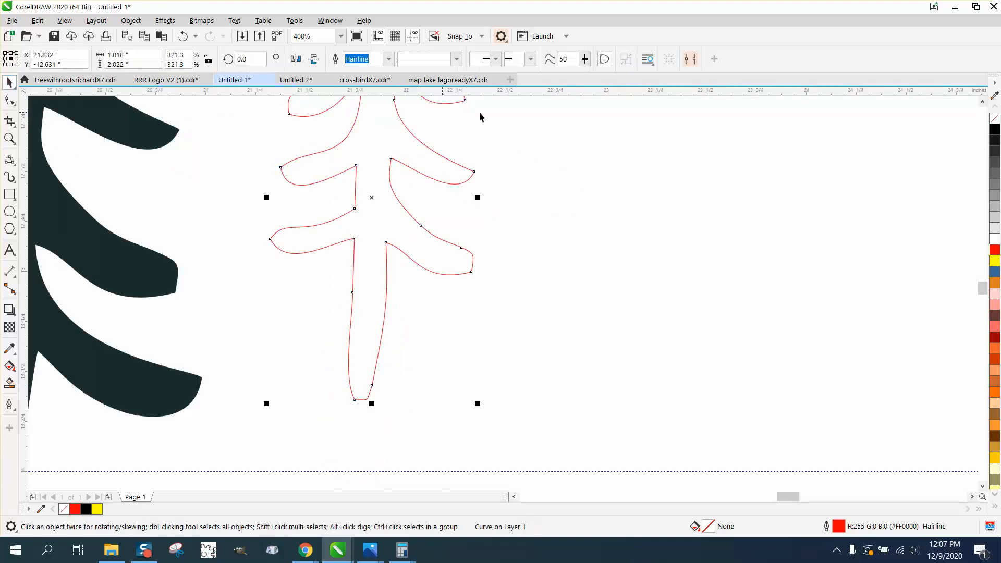
click(997, 131)
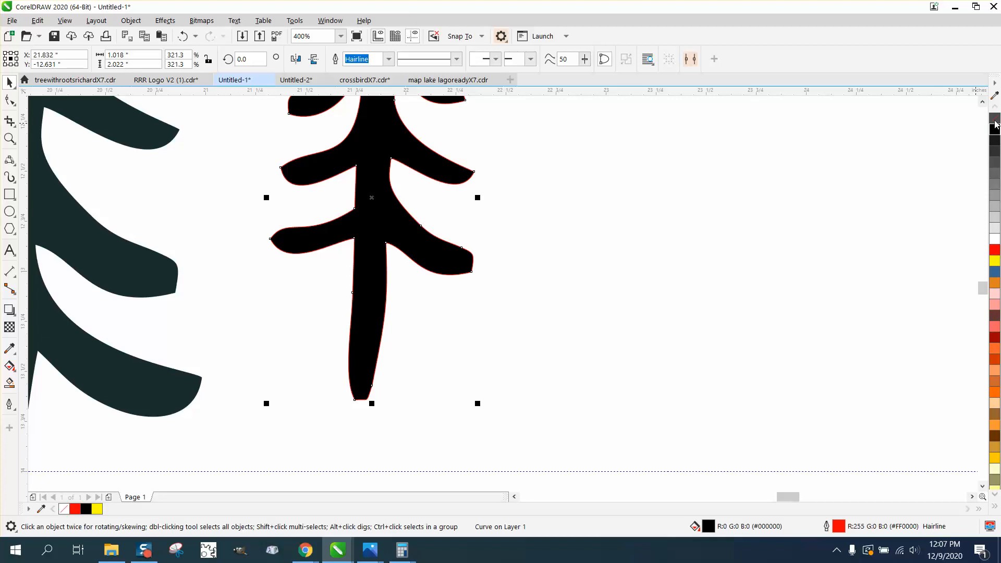
right_click(996, 123)
scroll(564, 154, down, 4)
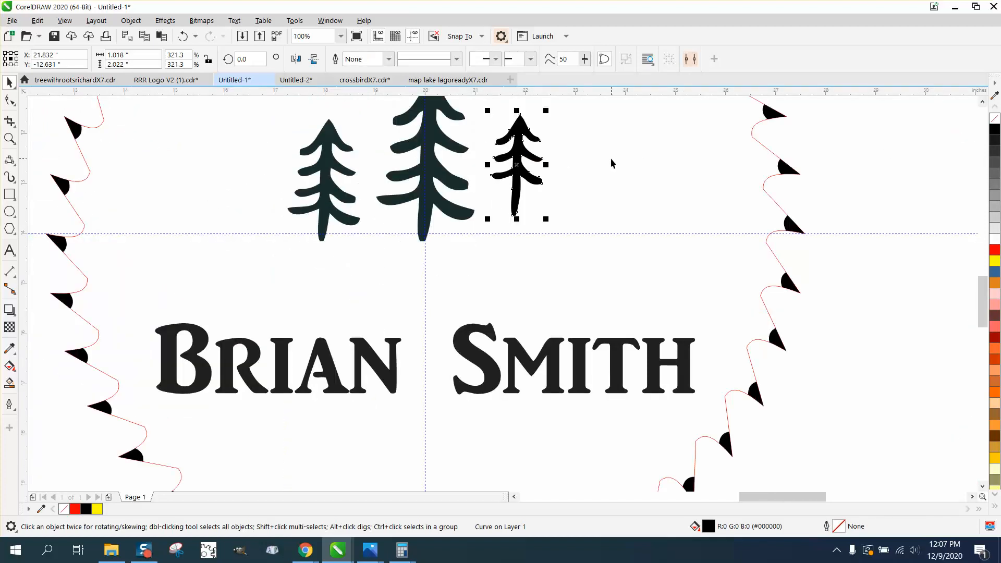
Draw a horizontal line about 10.47 inches long just below the name, as in the reference photo.
scroll(611, 163, down, 4)
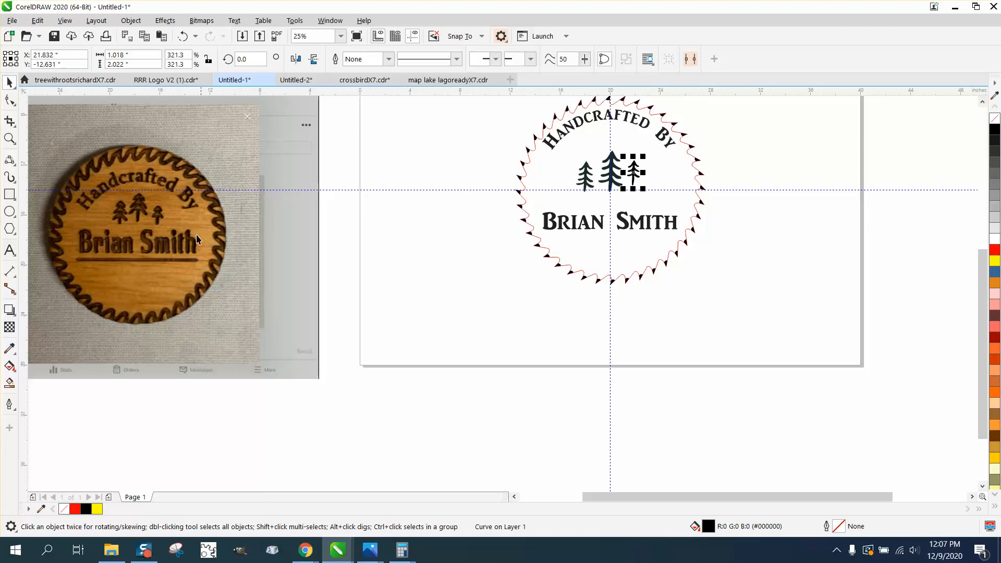
click(9, 139)
drag(498, 151, 774, 275)
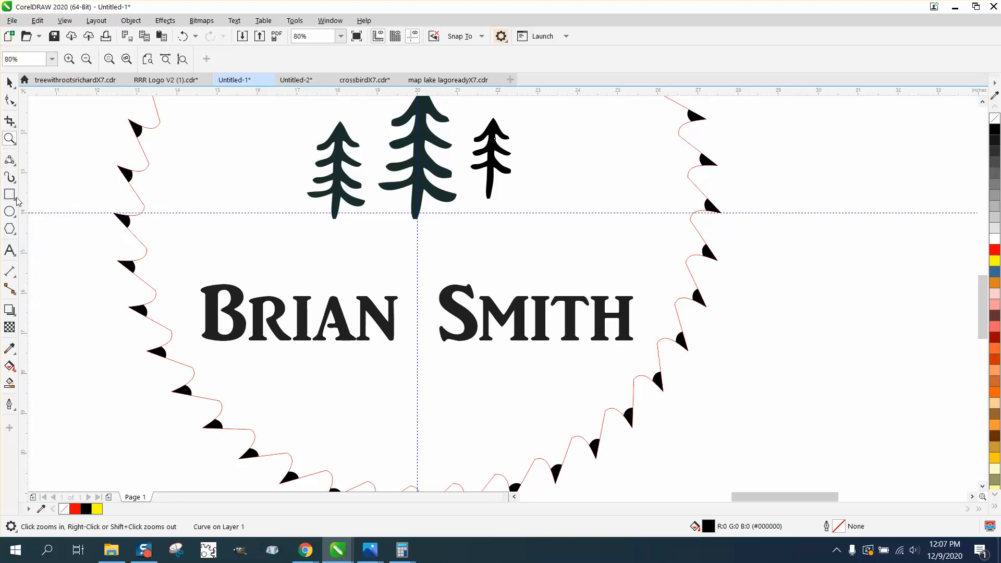
click(16, 164)
click(55, 173)
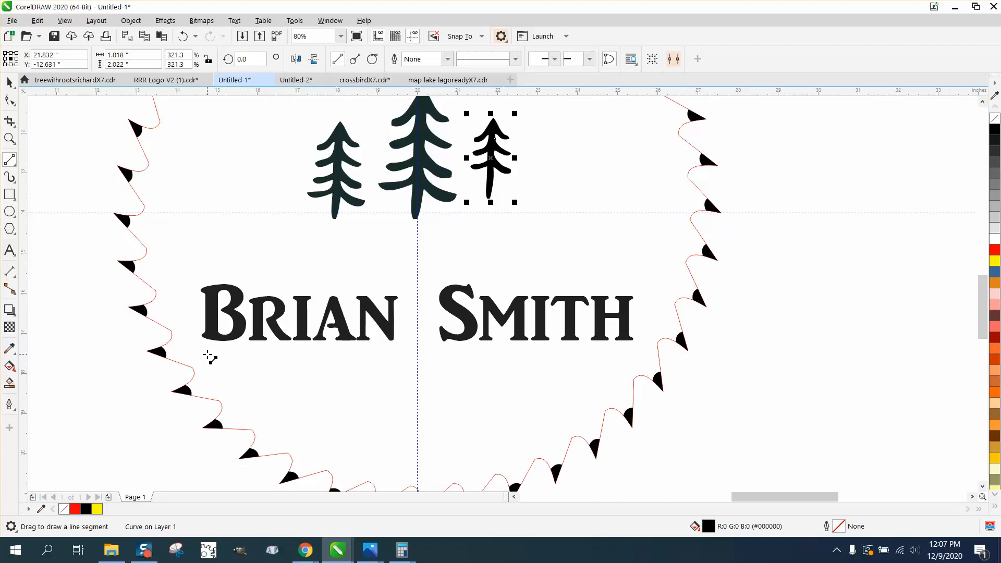
drag(207, 355, 628, 354)
Center the line on the page and nudge it straight down to Y -17.5 inches, just below the name.
key(p)
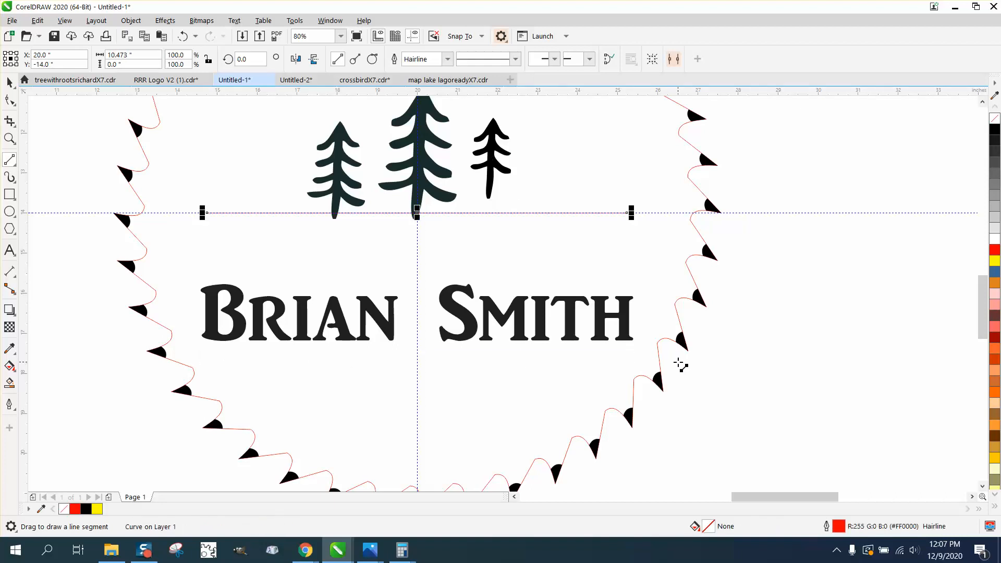
key(Down)
key(Down)
key(Down)
key(Down)
key(Down)
key(Down)
key(Down)
key(Down)
key(Down)
key(Down)
key(Down)
key(Down)
key(Down)
key(Down)
key(Down)
key(Down)
key(Down)
key(Down)
key(Down)
key(Down)
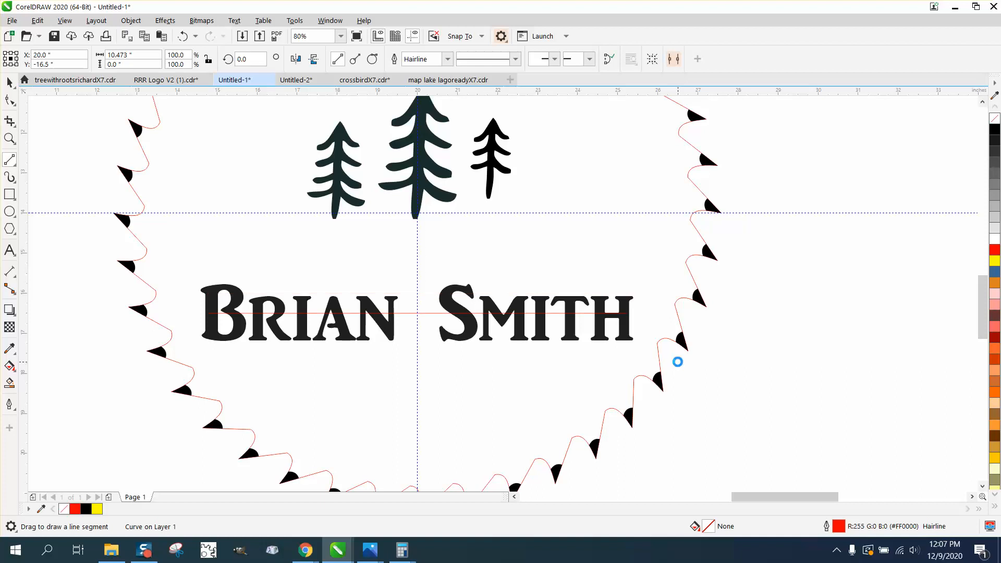
key(Up)
key(Up)
key(Up)
key(Up)
key(Up)
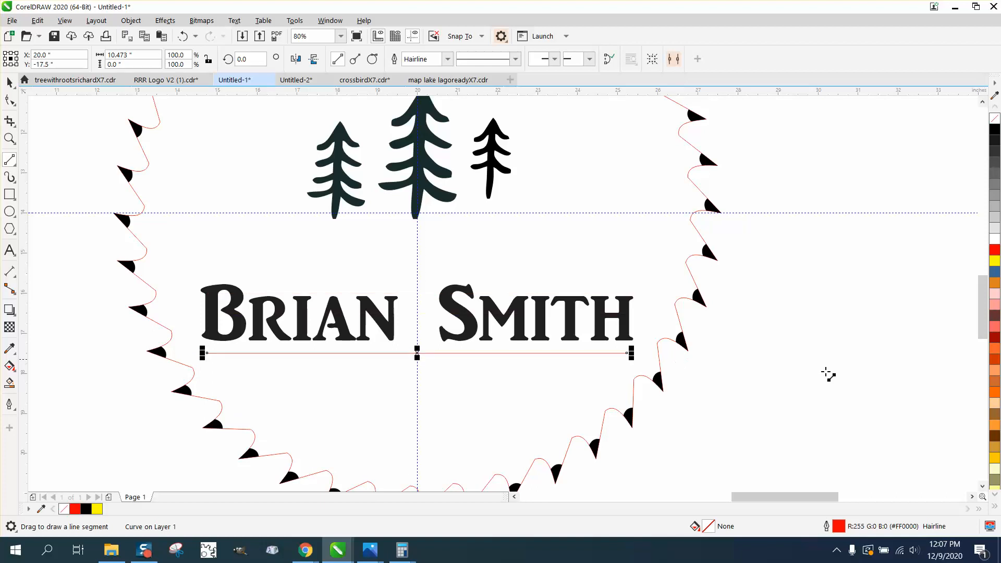
Open the outline settings of the line below the name and switch its width units to points.
double_click(838, 527)
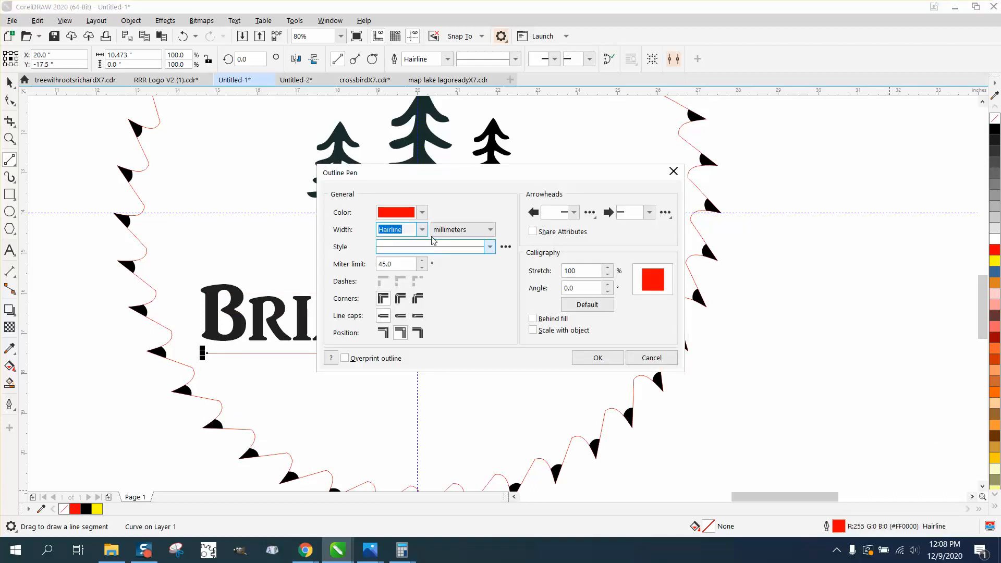
click(422, 230)
click(491, 230)
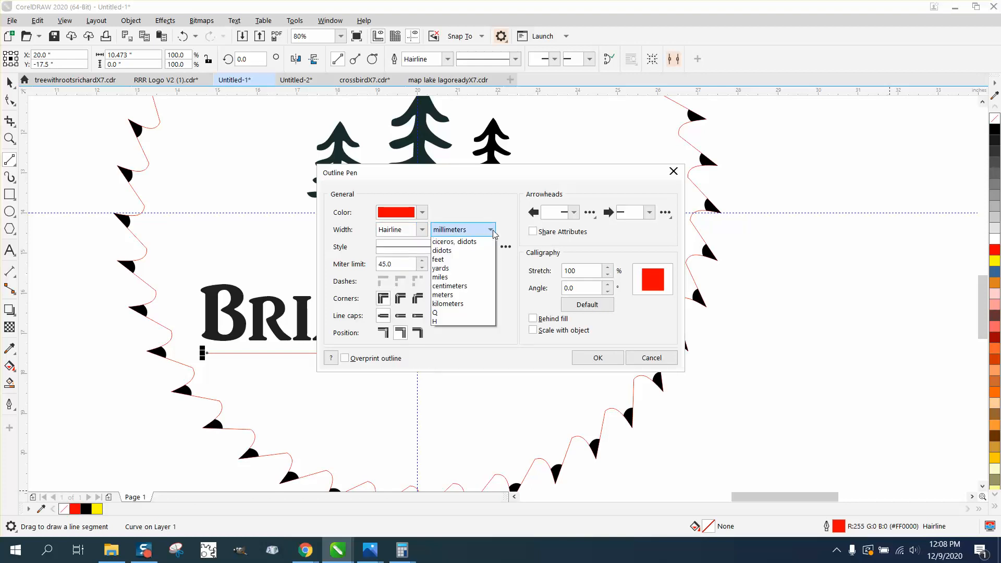
click(460, 243)
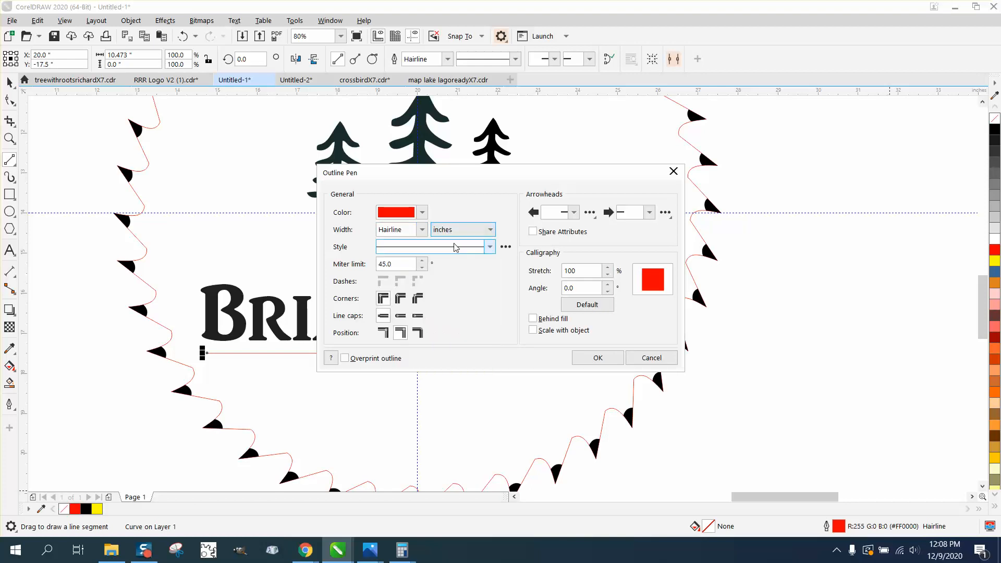
click(491, 230)
click(455, 270)
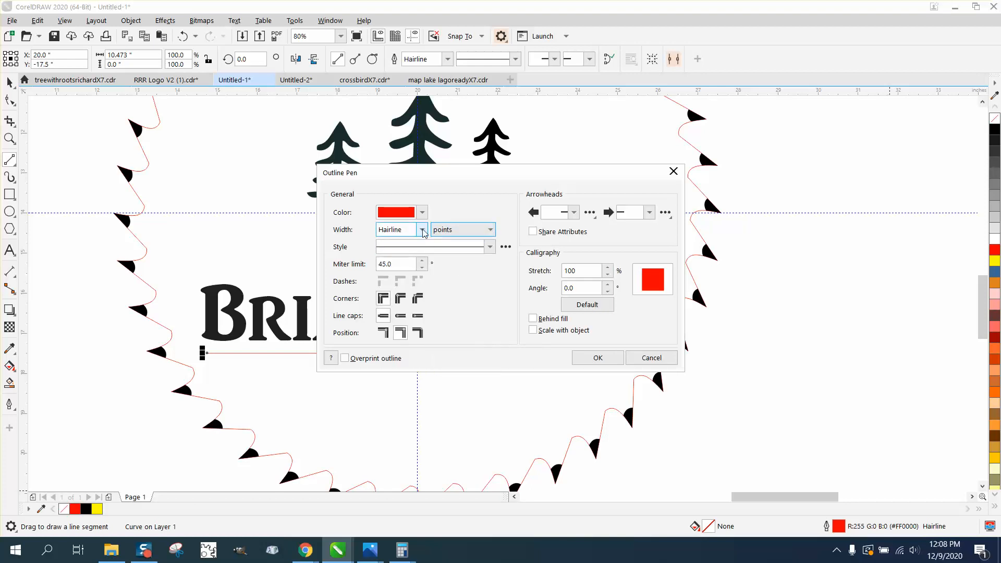
Set the outline width of the line below the name to 20 points.
click(422, 230)
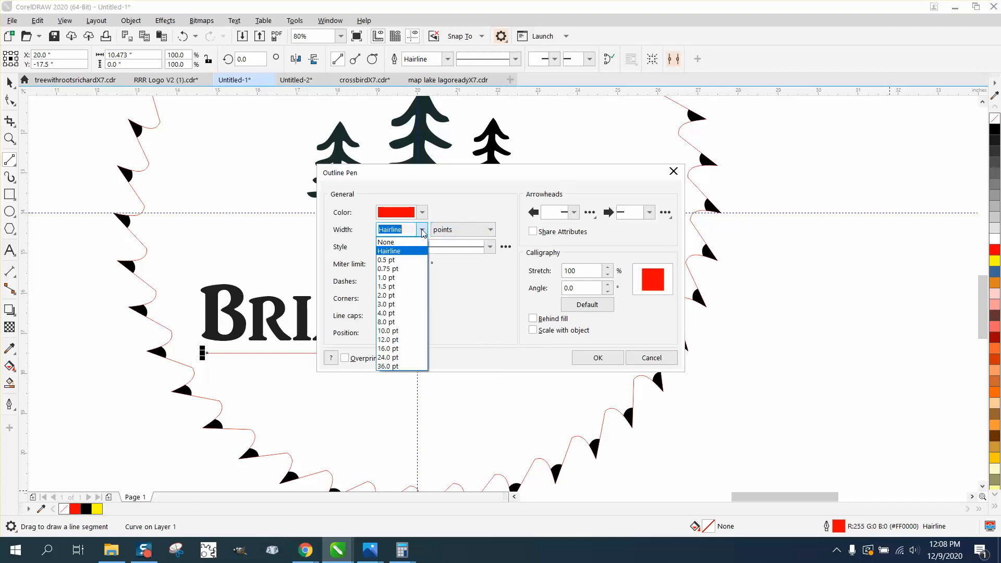
click(400, 357)
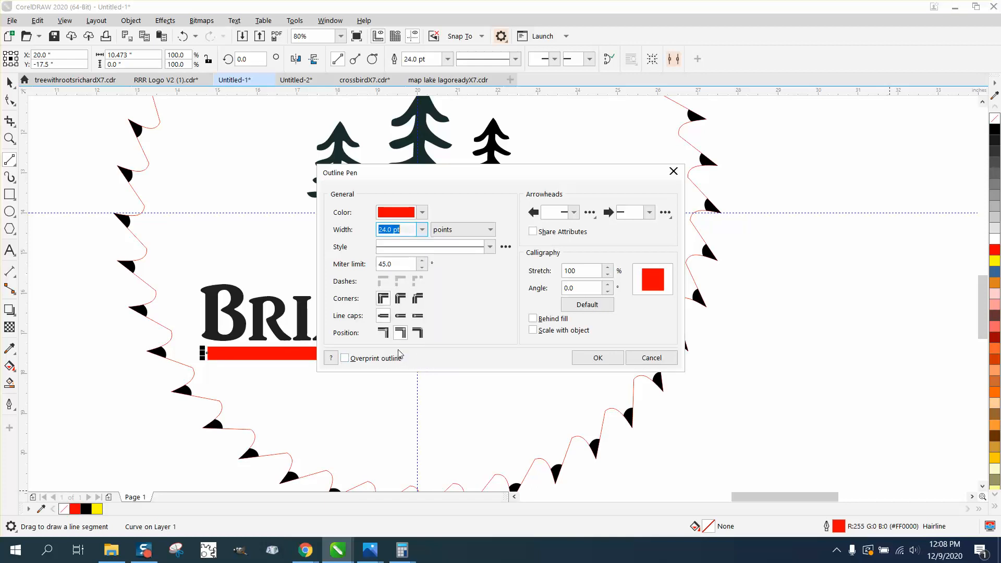
click(421, 230)
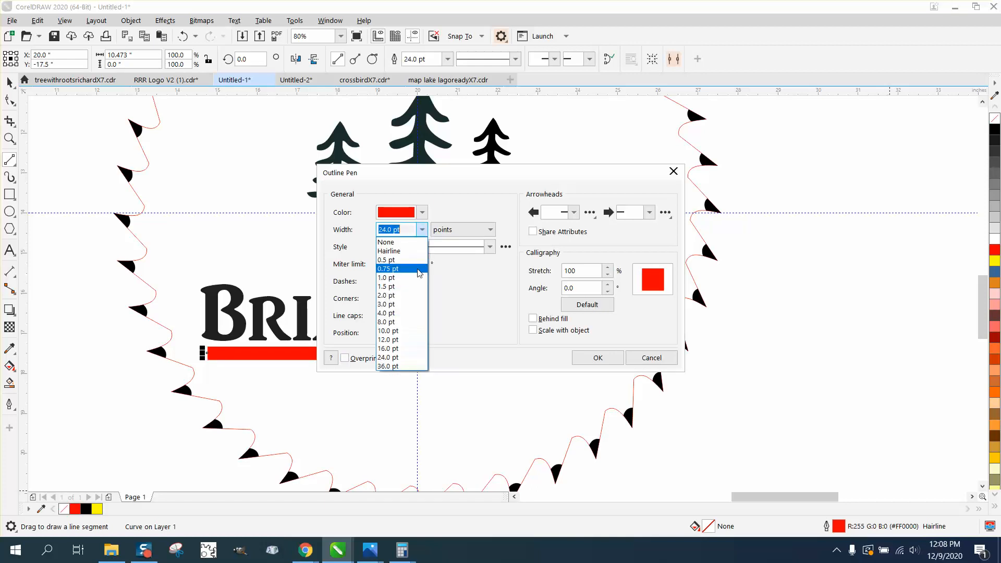
click(401, 351)
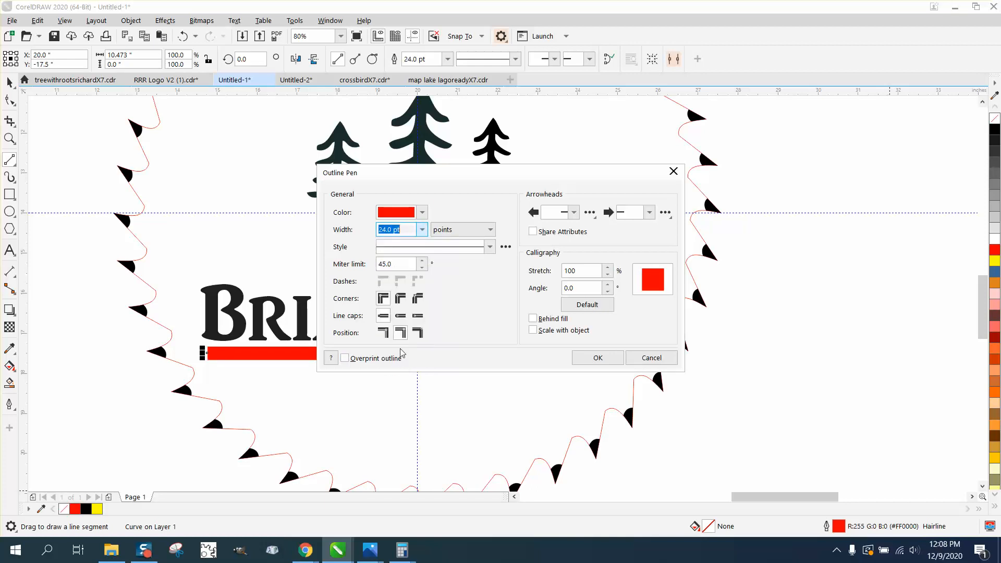
click(422, 231)
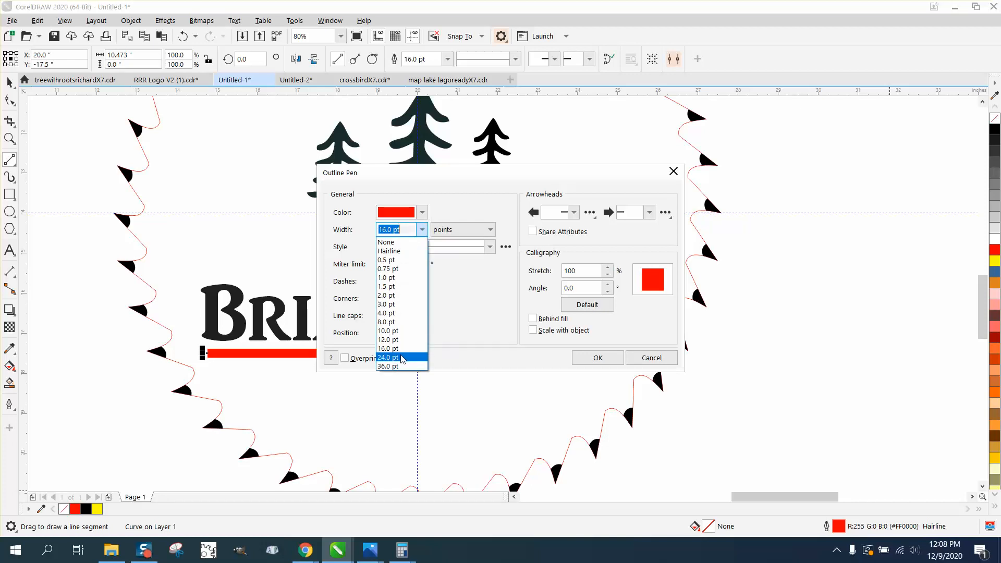
click(405, 230)
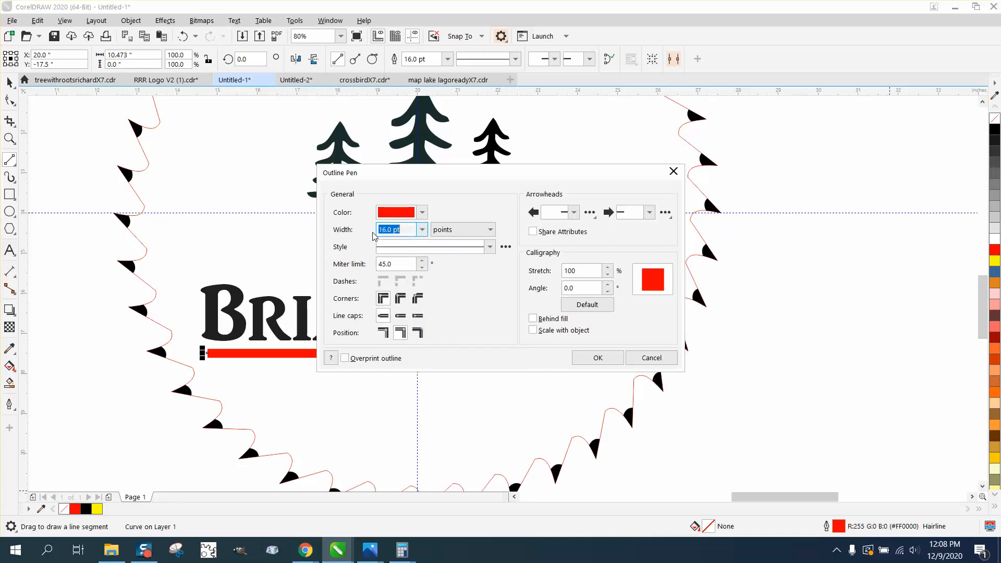
text(20)
key(Return)
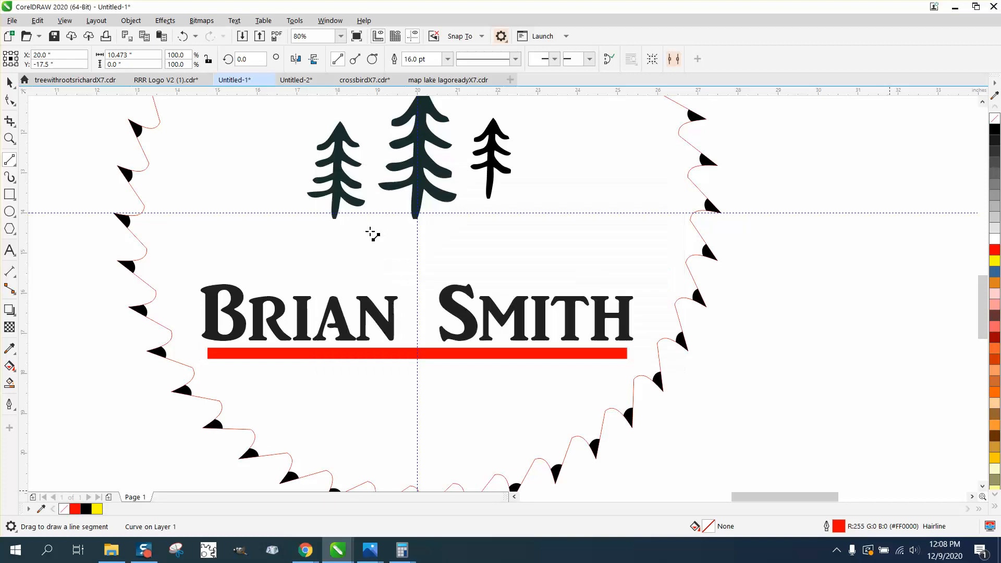
Change the underline's outline colour to black and give it round line caps.
double_click(839, 527)
click(422, 213)
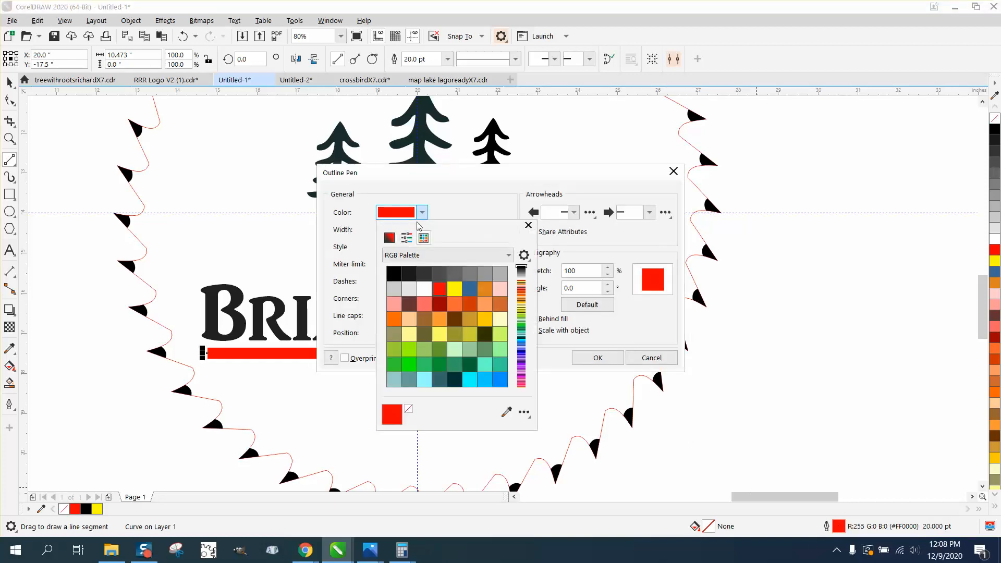
click(394, 273)
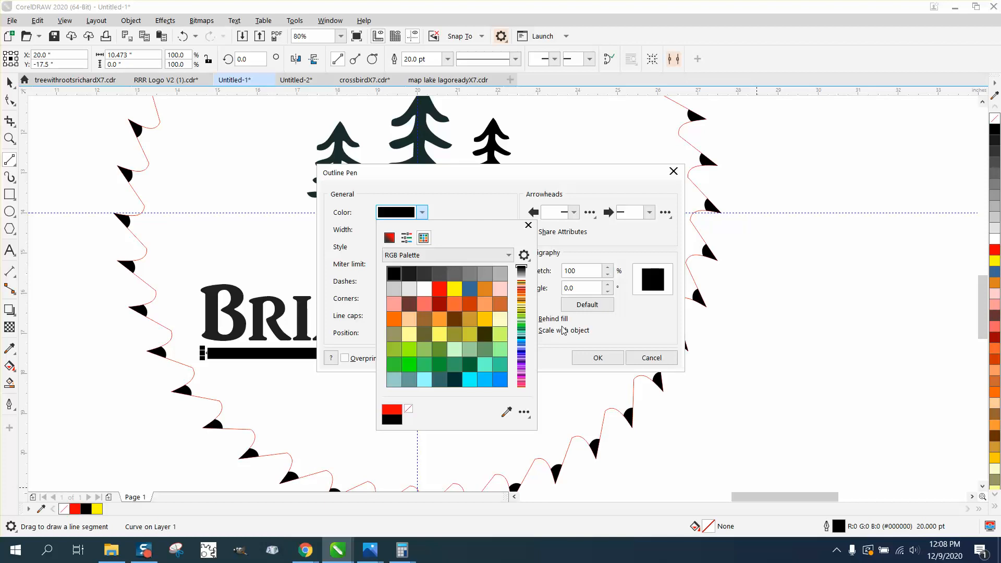
click(528, 225)
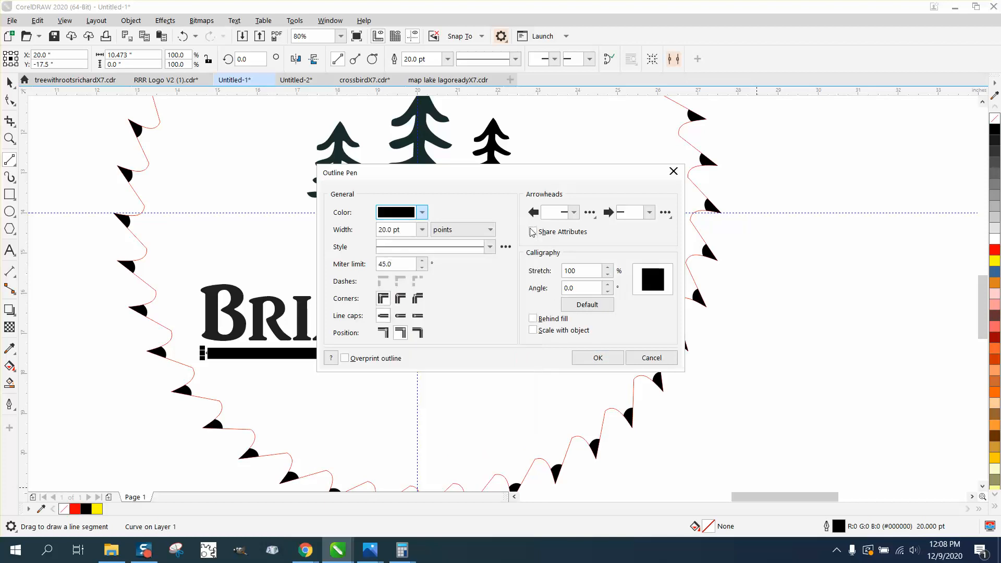
click(401, 316)
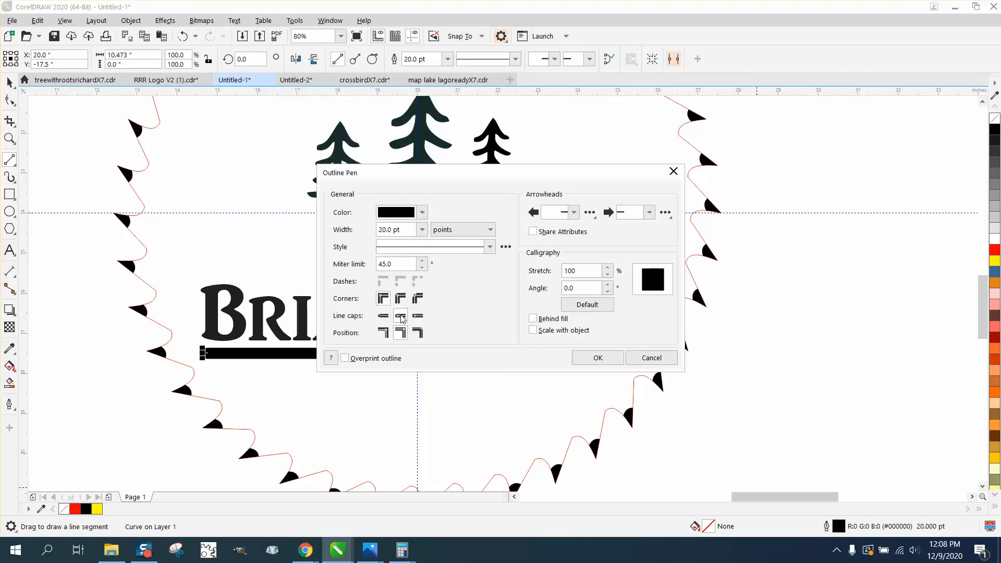
click(597, 358)
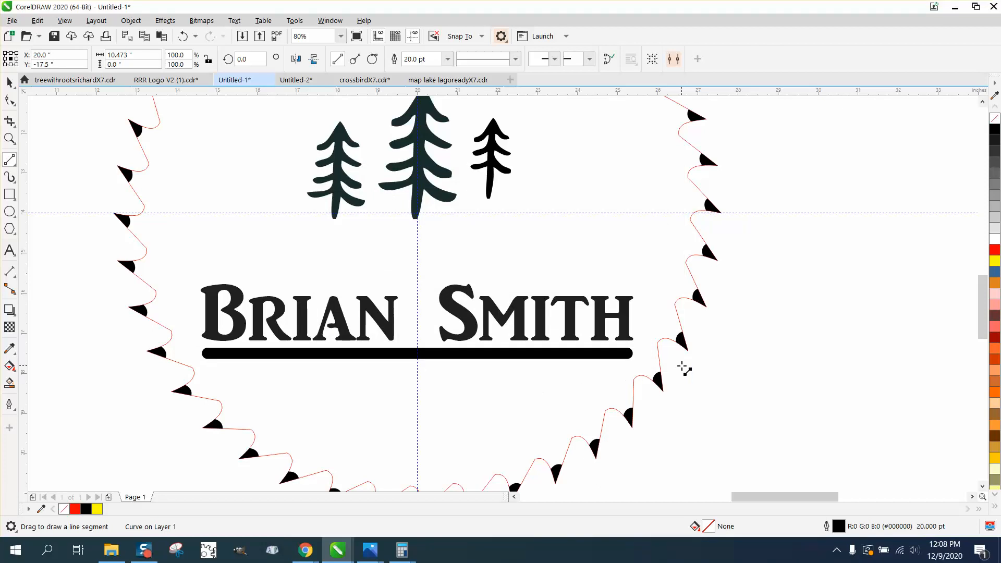
Make the underline's outline width scale with the object.
scroll(685, 368, down, 1)
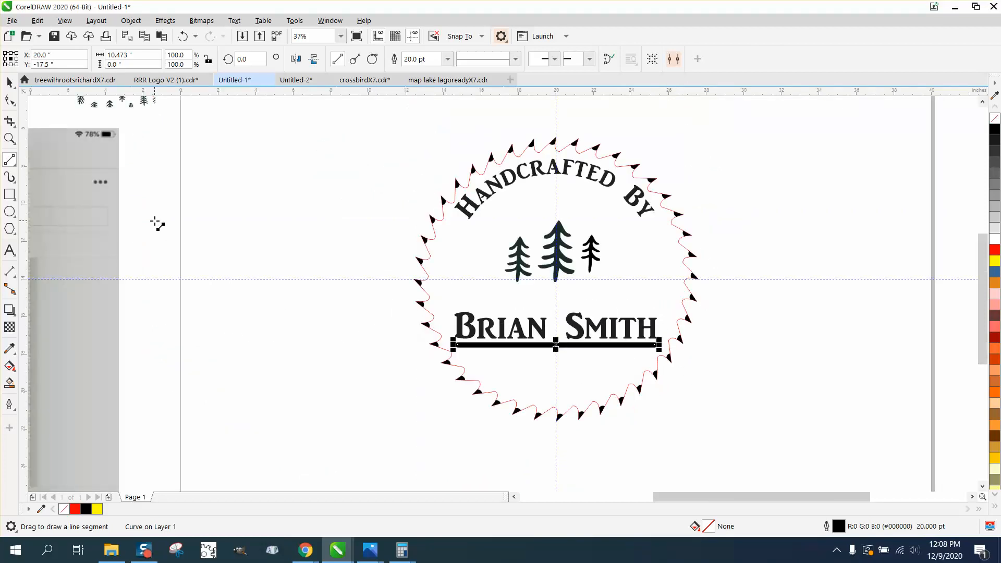
click(9, 82)
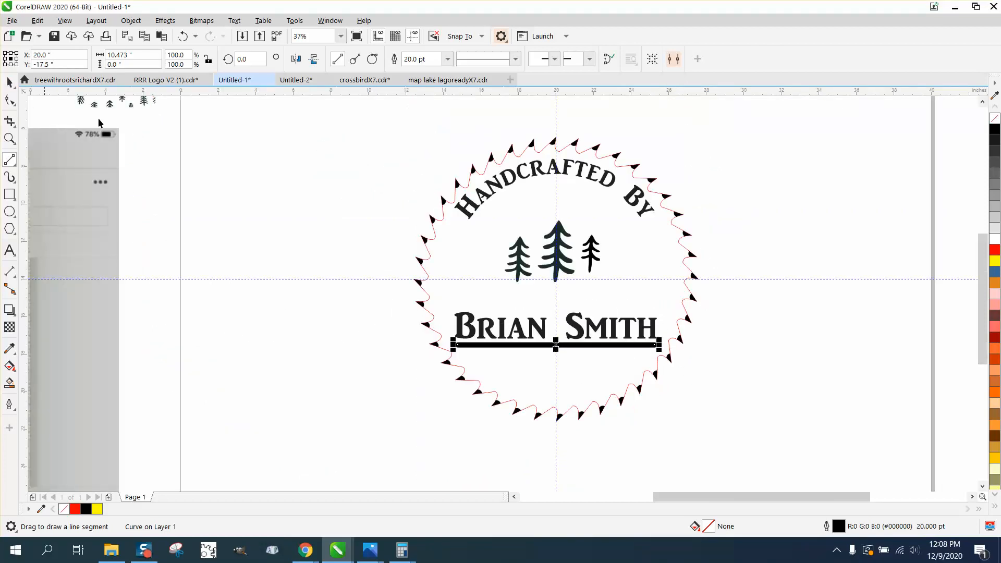
click(798, 381)
click(617, 345)
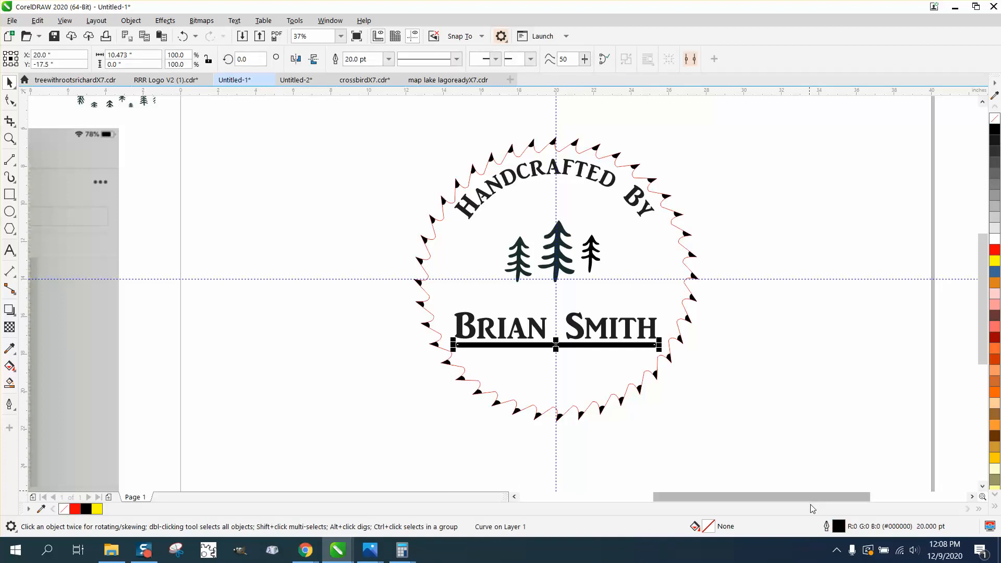
double_click(836, 527)
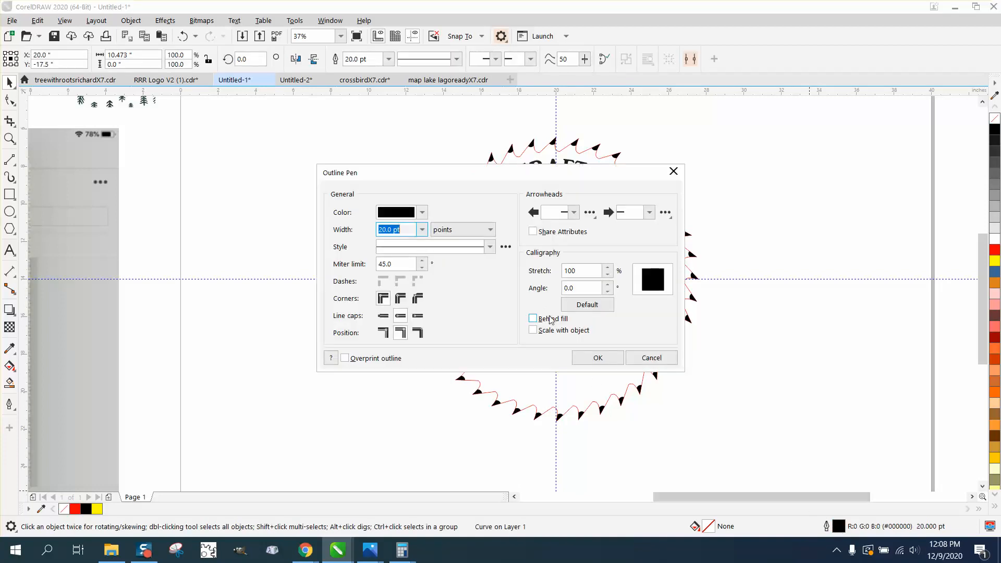
click(533, 330)
click(590, 358)
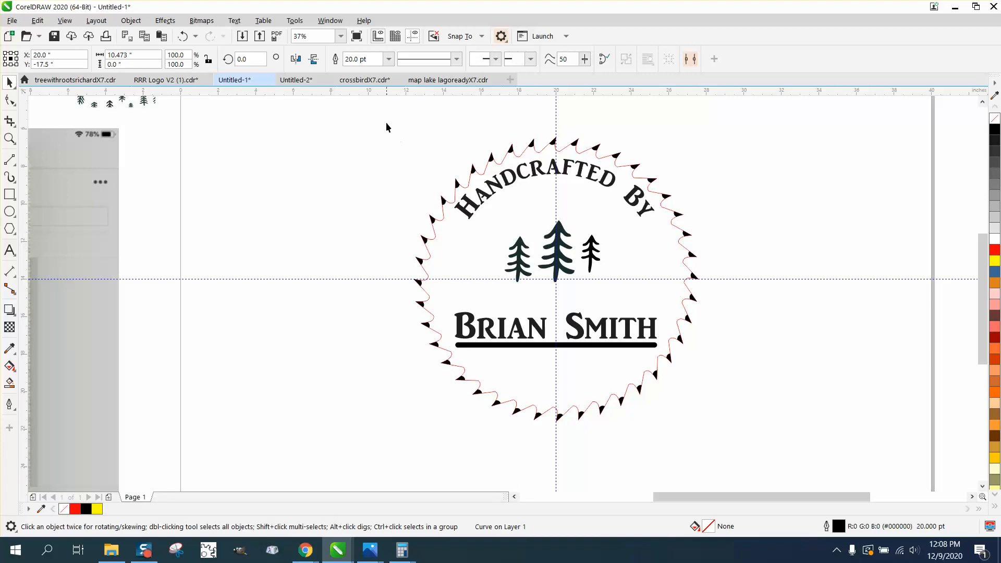
Group all parts of the sign and resize the group proportionally to 3 inches wide.
drag(476, 326, 764, 452)
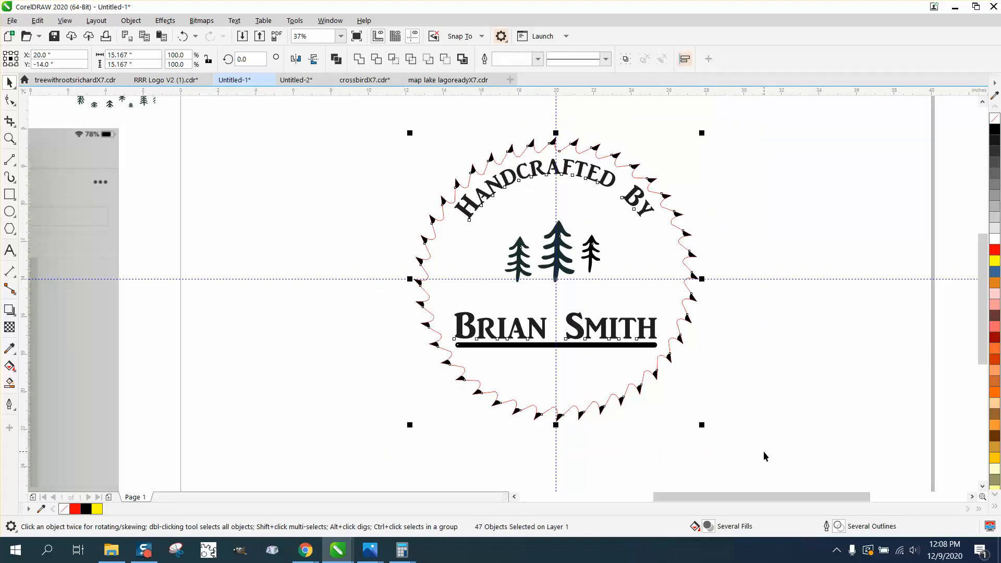
key(ctrl+g)
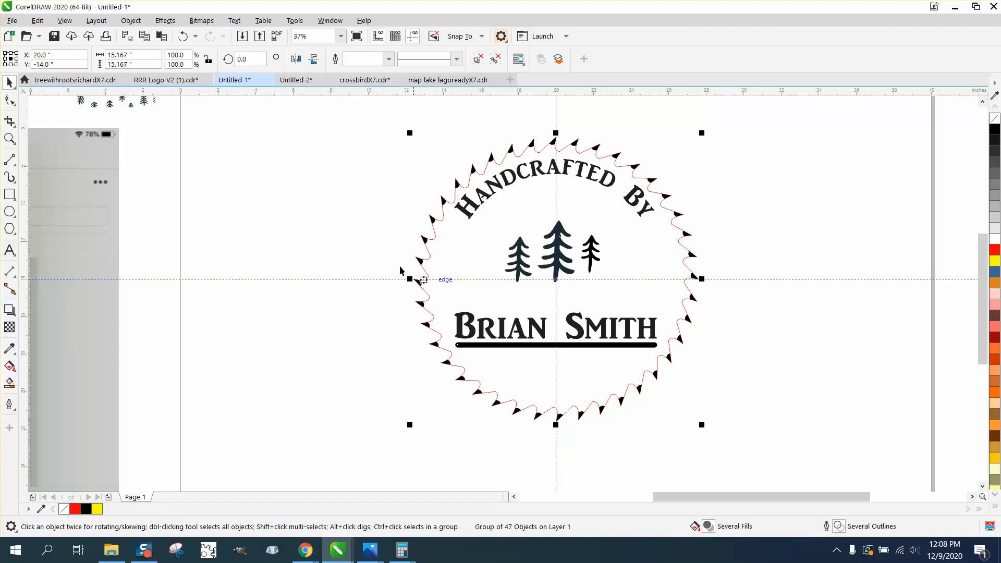
drag(134, 55, 113, 64)
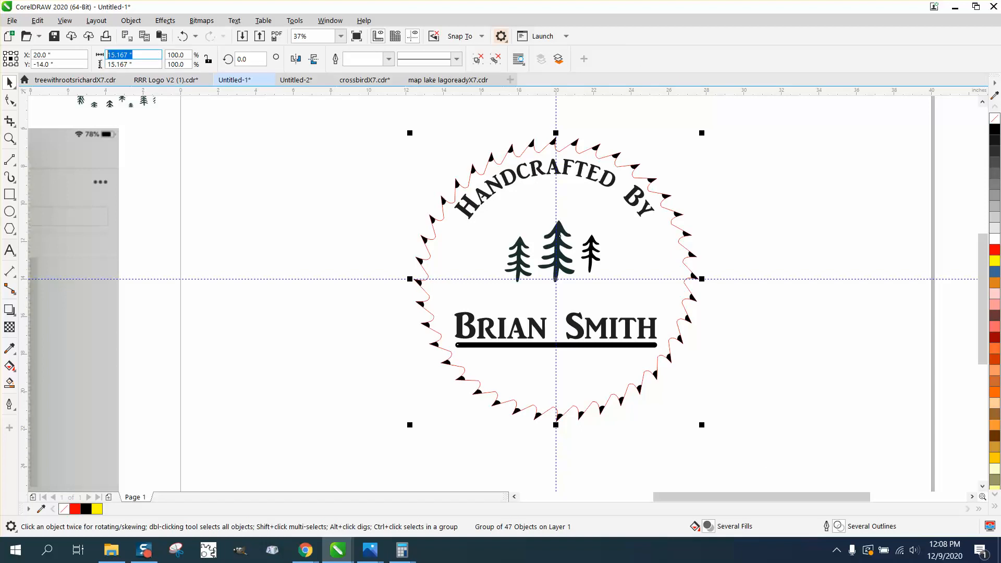
click(209, 59)
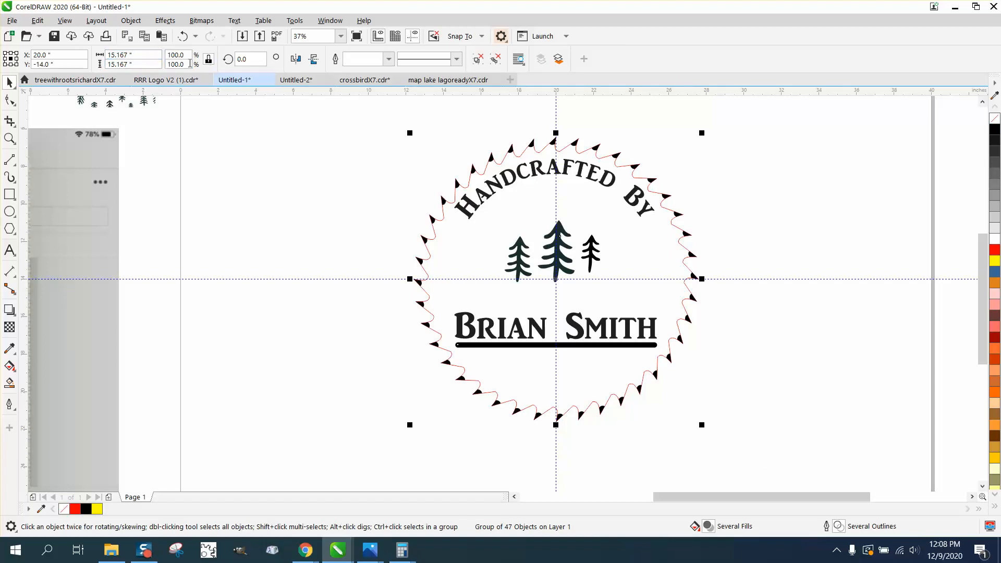
double_click(141, 57)
text(3)
key(Return)
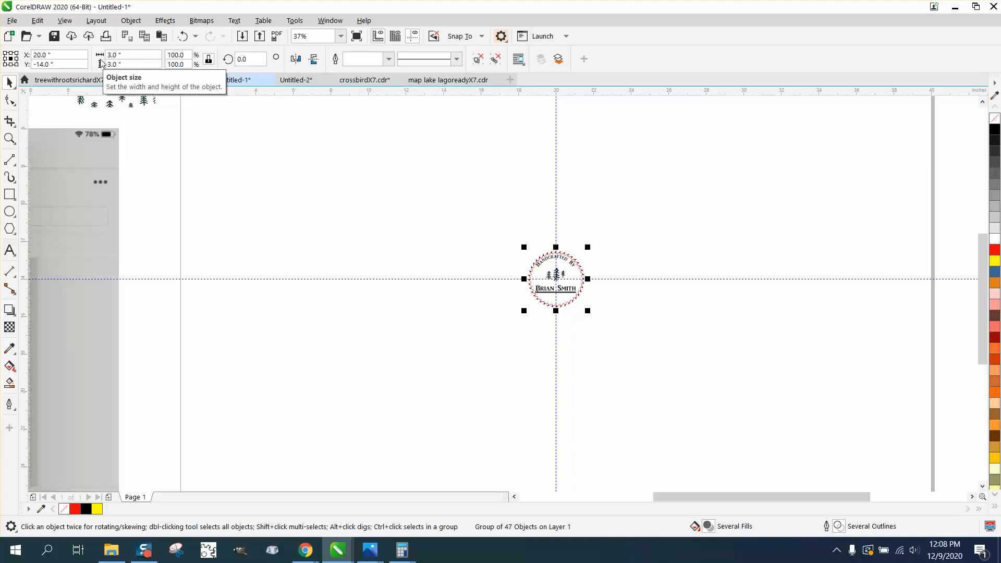
Inspect the resized sign up close, checking the saw-tooth border, curved text, trees and underline thickness.
click(9, 139)
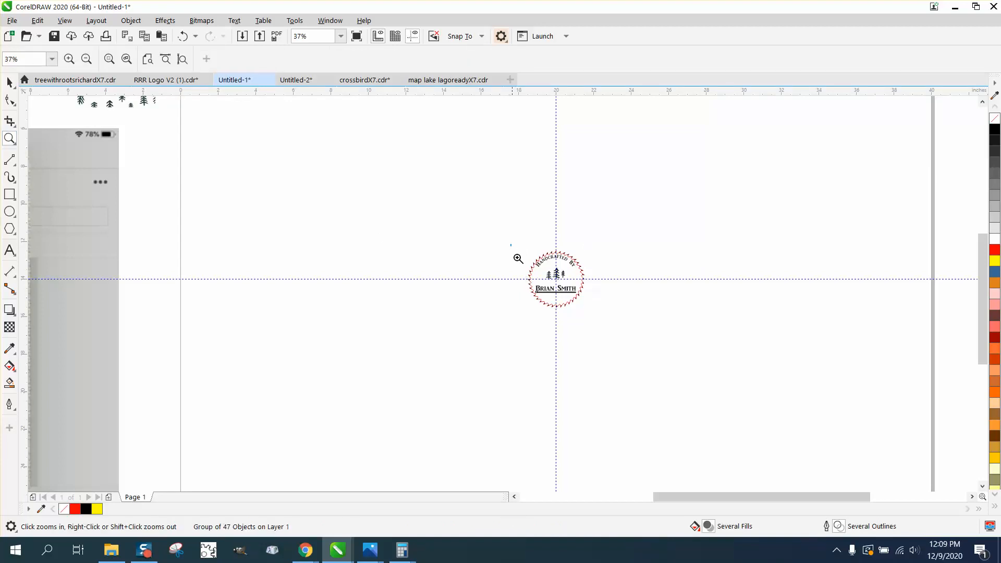
drag(519, 257, 624, 328)
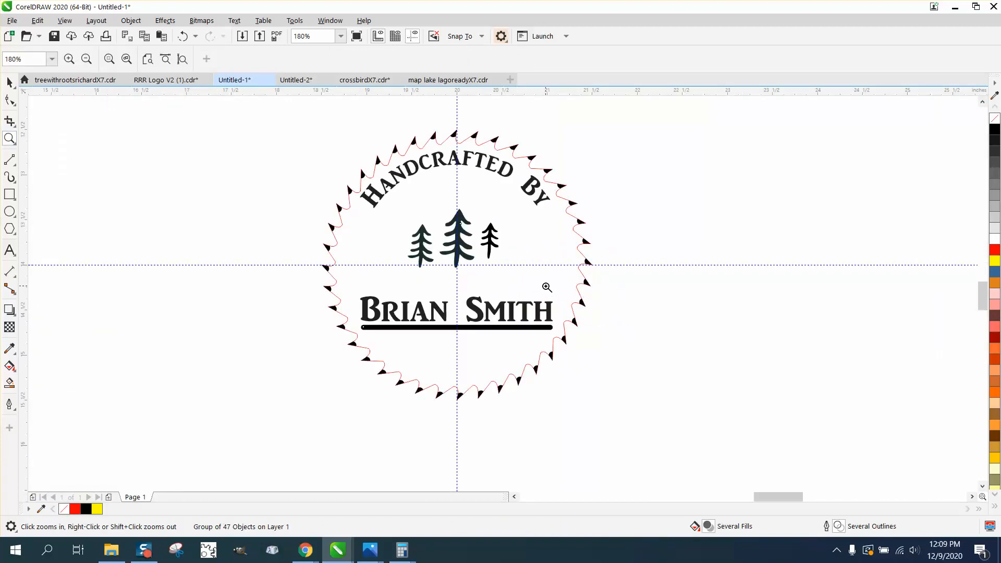
drag(392, 134, 477, 156)
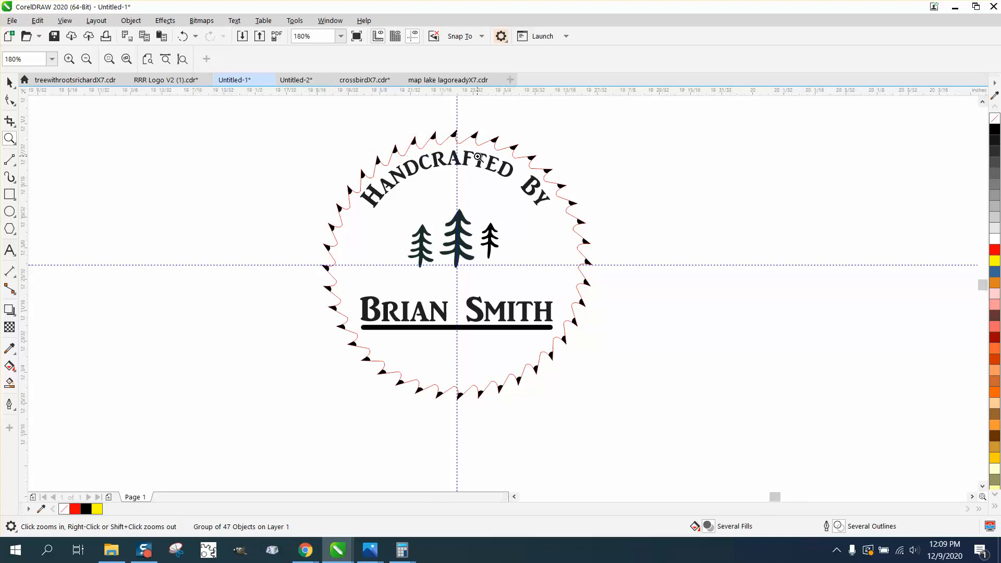
right_click(479, 158)
right_click(478, 158)
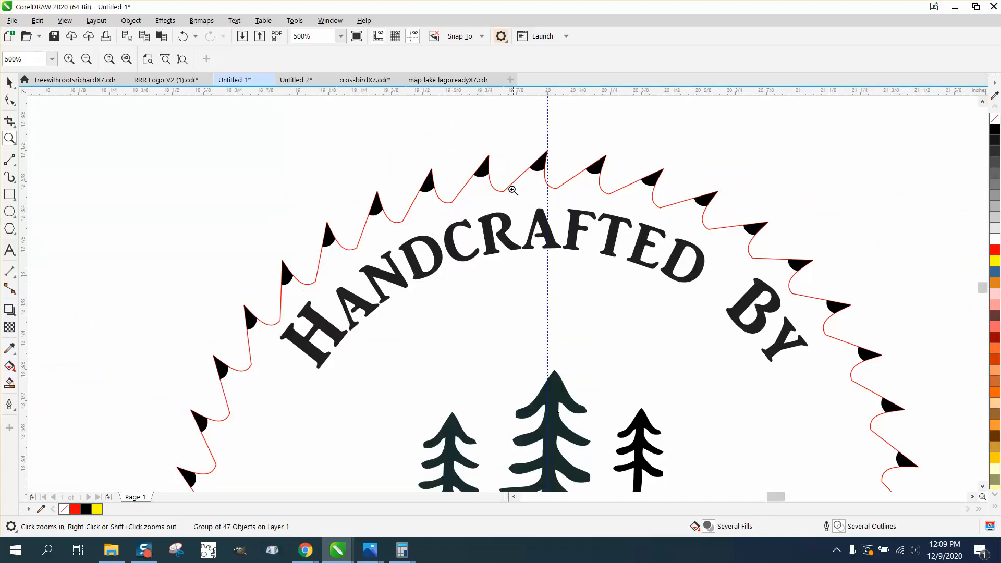
right_click(499, 191)
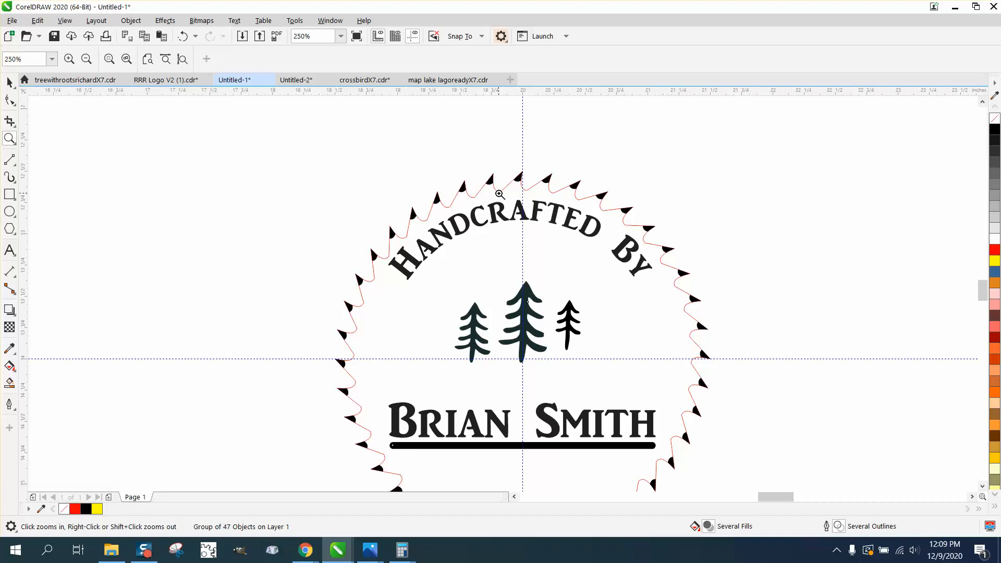
right_click(500, 192)
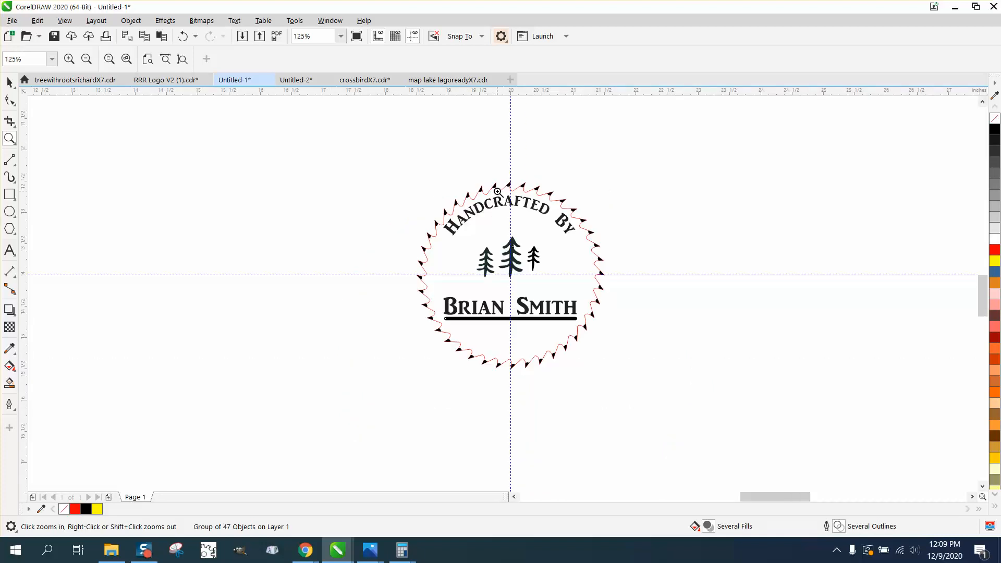
drag(407, 177, 650, 376)
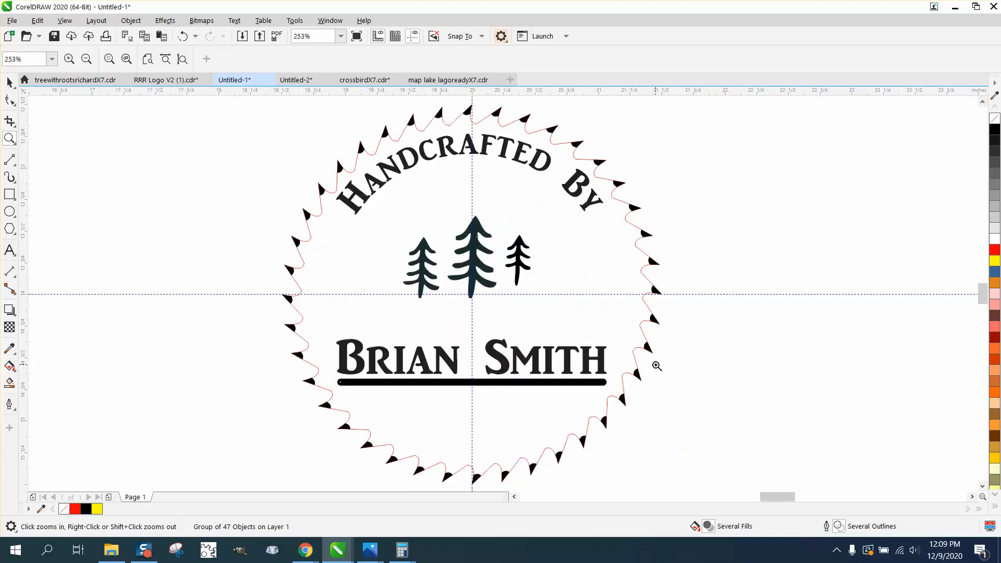